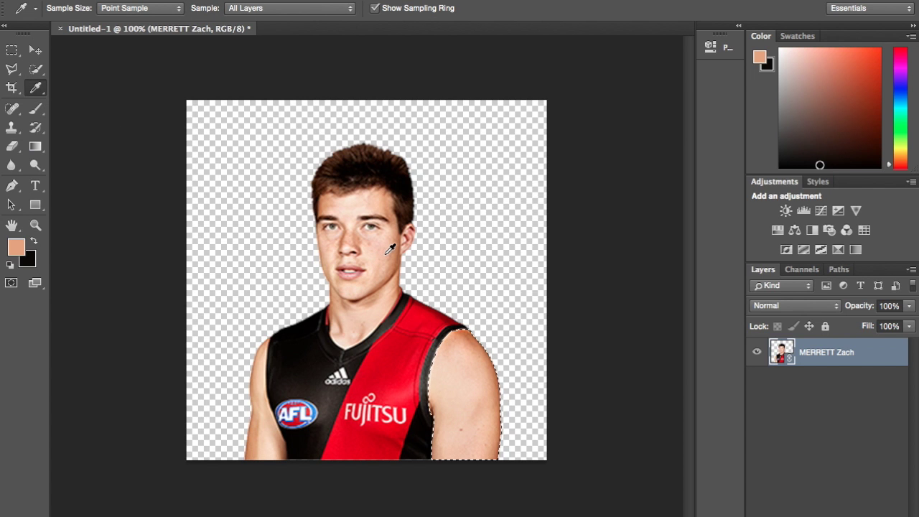
Sample the skin tone from the player's cheek and rasterize the photo layer so the Brush can paint on it.
{"action": "left_click", "coordinate": [390, 249]}
{"action": "left_click", "coordinate": [36, 108]}
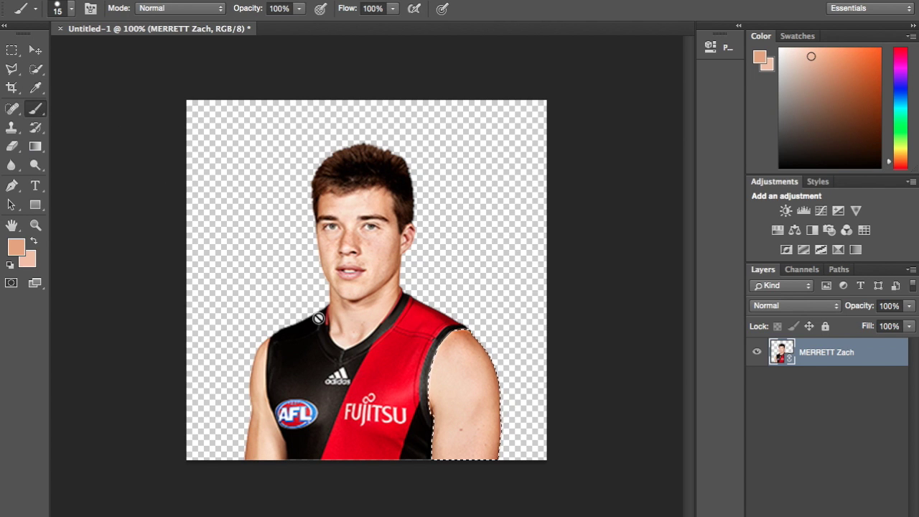
{"action": "left_click", "coordinate": [319, 247]}
{"action": "left_click", "coordinate": [560, 196]}
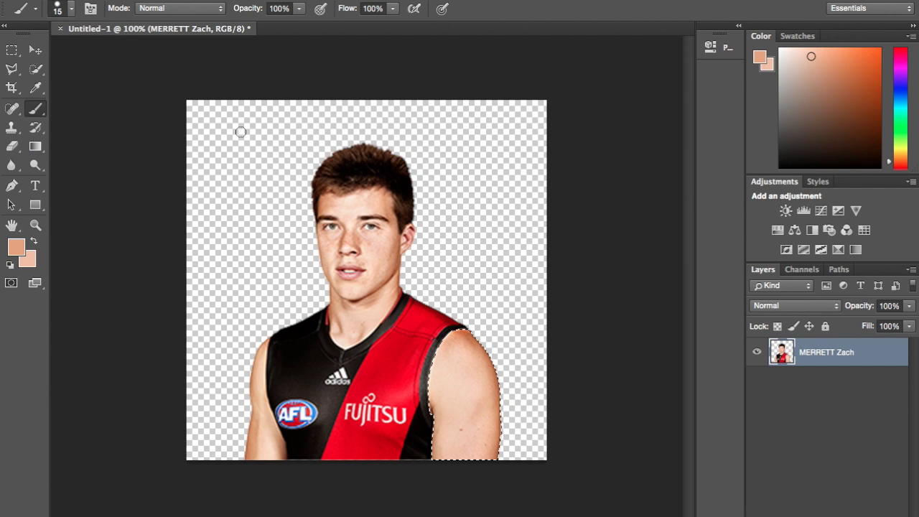
Set the brush size to 41 px and paint the selected arm beside the red stripe with the sampled skin tone.
{"action": "left_click", "coordinate": [74, 12]}
{"action": "left_click_drag", "start_coordinate": [99, 47], "coordinate": [108, 48]}
{"action": "left_click", "coordinate": [461, 366]}
{"action": "mouse_move", "coordinate": [461, 366]}
{"action": "left_mouse_down"}
{"action": "mouse_move", "coordinate": [603, 428]}
{"action": "mouse_move", "coordinate": [458, 349]}
{"action": "mouse_move", "coordinate": [424, 319]}
{"action": "mouse_move", "coordinate": [454, 358]}
{"action": "mouse_move", "coordinate": [505, 348]}
{"action": "mouse_move", "coordinate": [448, 341]}
{"action": "mouse_move", "coordinate": [481, 396]}
{"action": "mouse_move", "coordinate": [427, 387]}
{"action": "mouse_move", "coordinate": [442, 433]}
{"action": "left_mouse_up"}
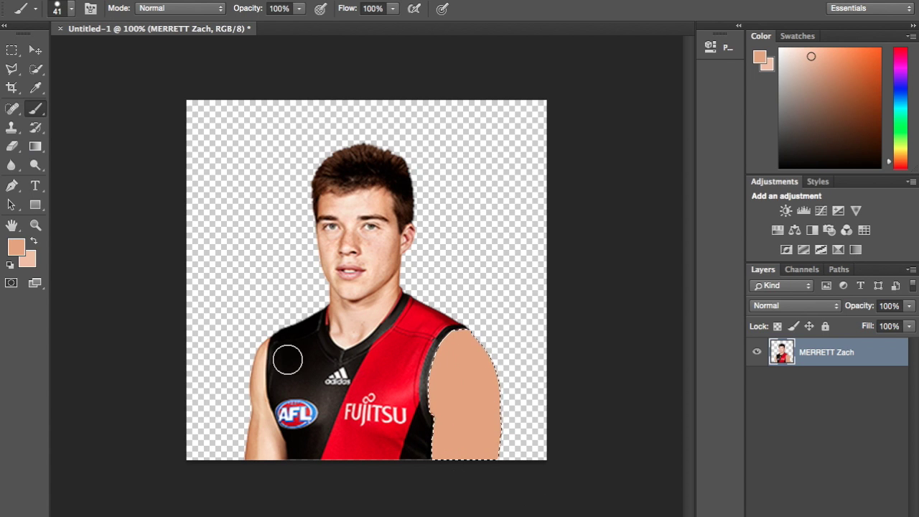
Add the other bare arm to the selection with Quick Selection and paint it in the same flat skin tone.
{"action": "left_click", "coordinate": [35, 69]}
{"action": "left_click_drag", "start_coordinate": [262, 433], "coordinate": [260, 363]}
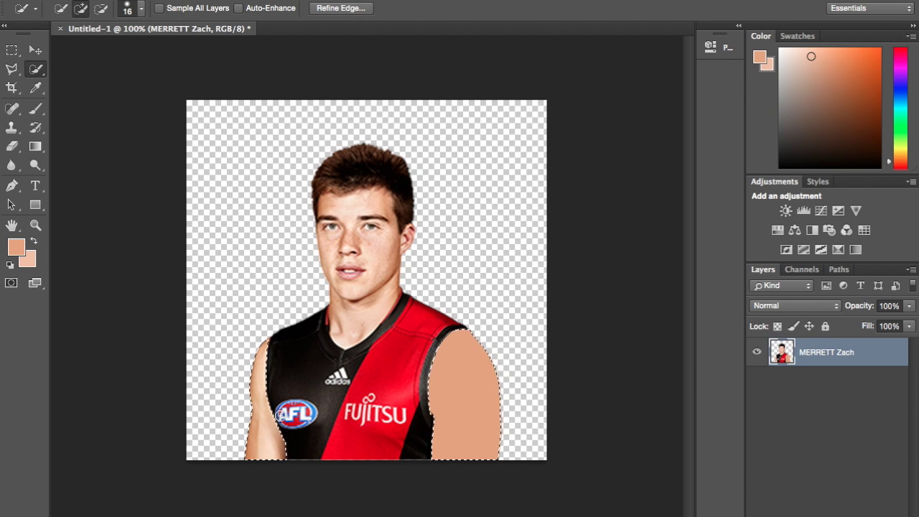
{"action": "left_click", "coordinate": [35, 108]}
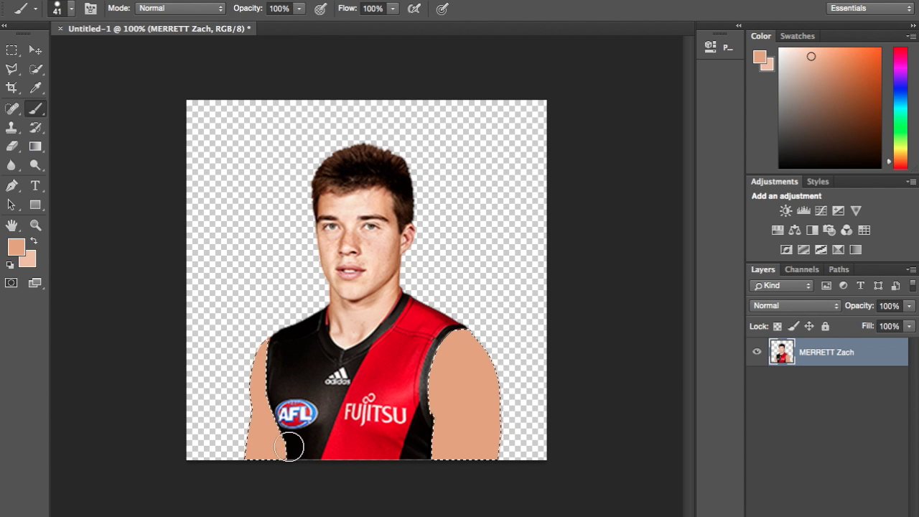
Sample the jersey's black, clear the arm selection and quick-select the large black half of the jersey.
{"action": "left_click", "coordinate": [35, 87]}
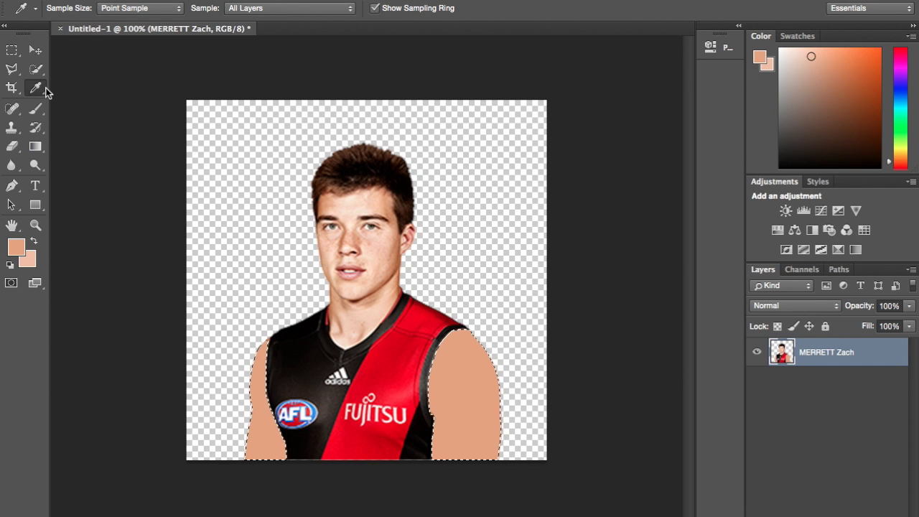
{"action": "left_click", "coordinate": [292, 344], "text": "alt"}
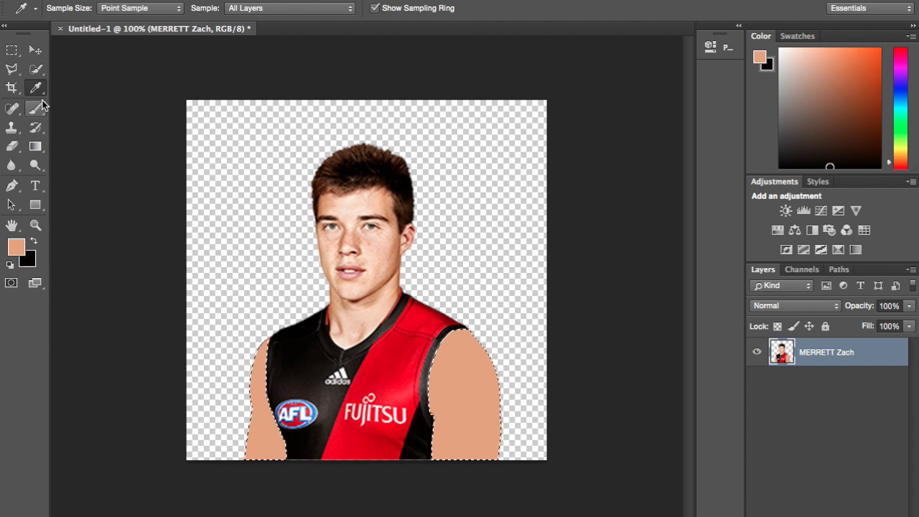
{"action": "left_click", "coordinate": [36, 69]}
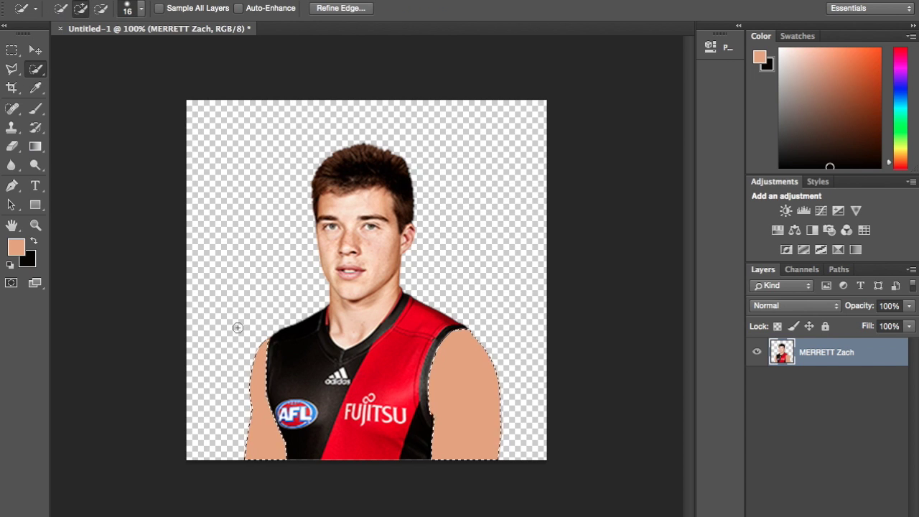
{"action": "key", "text": "ctrl+d"}
{"action": "left_click", "coordinate": [305, 356]}
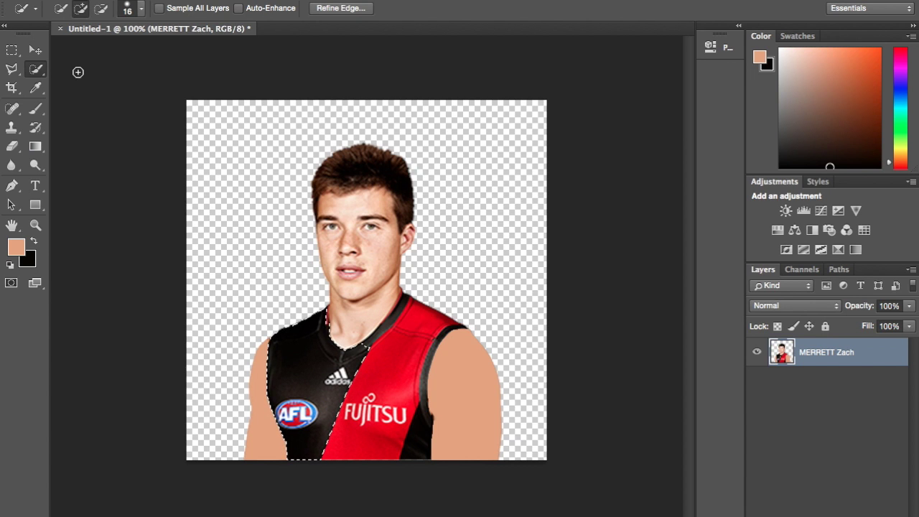
Make the sampled black the foreground colour and paint the selected jersey half solid, covering the adidas and AFL logos.
{"action": "left_click", "coordinate": [37, 108]}
{"action": "left_click", "coordinate": [33, 241]}
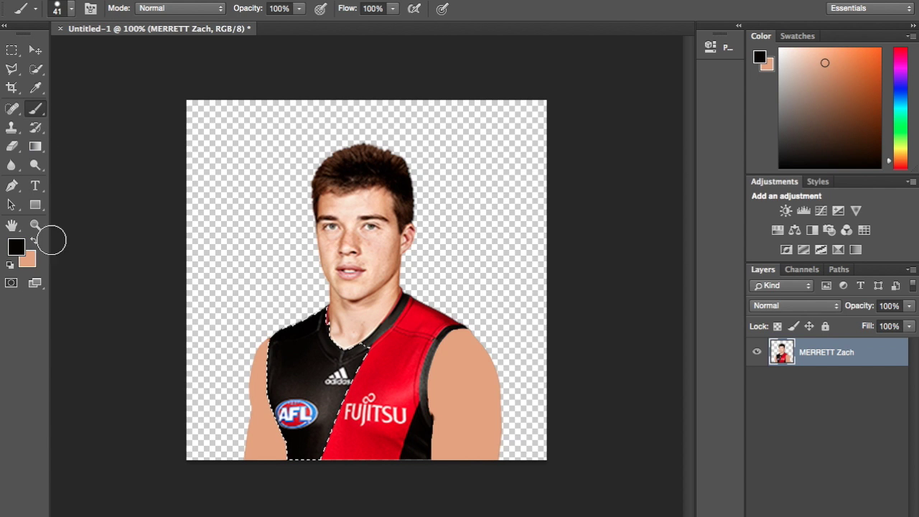
{"action": "mouse_move", "coordinate": [320, 330]}
{"action": "left_mouse_down"}
{"action": "mouse_move", "coordinate": [414, 414]}
{"action": "mouse_move", "coordinate": [326, 358]}
{"action": "mouse_move", "coordinate": [276, 347]}
{"action": "mouse_move", "coordinate": [328, 447]}
{"action": "mouse_move", "coordinate": [310, 429]}
{"action": "left_mouse_up"}
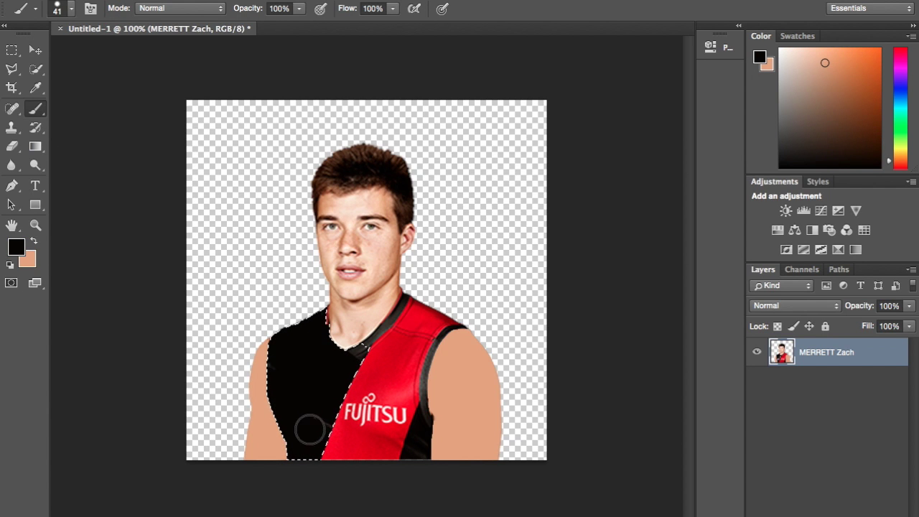
Clear the previous selection and quick-select the small black side panel between the red stripe and the arm.
{"action": "left_click", "coordinate": [35, 69]}
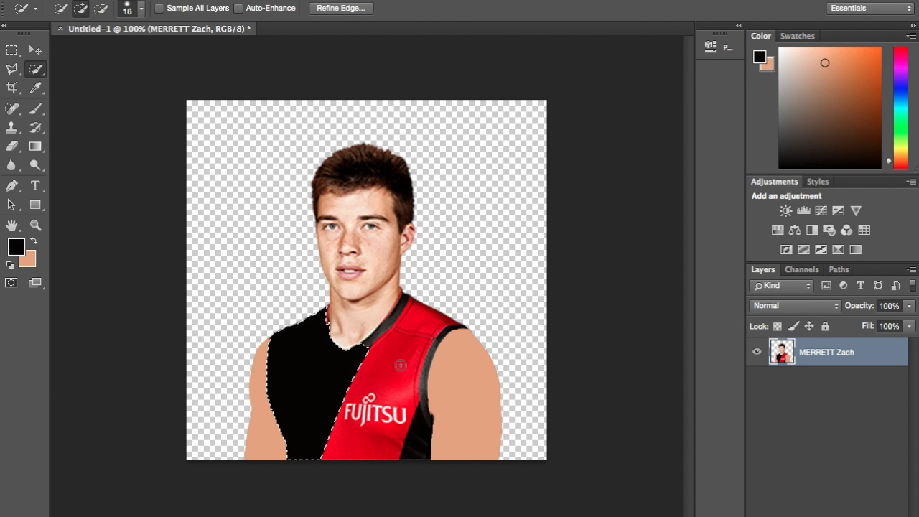
{"action": "scroll", "coordinate": [375, 305], "scroll_direction": "up", "scroll_amount": 5}
{"action": "scroll", "coordinate": [374, 304], "scroll_direction": "down", "scroll_amount": 8}
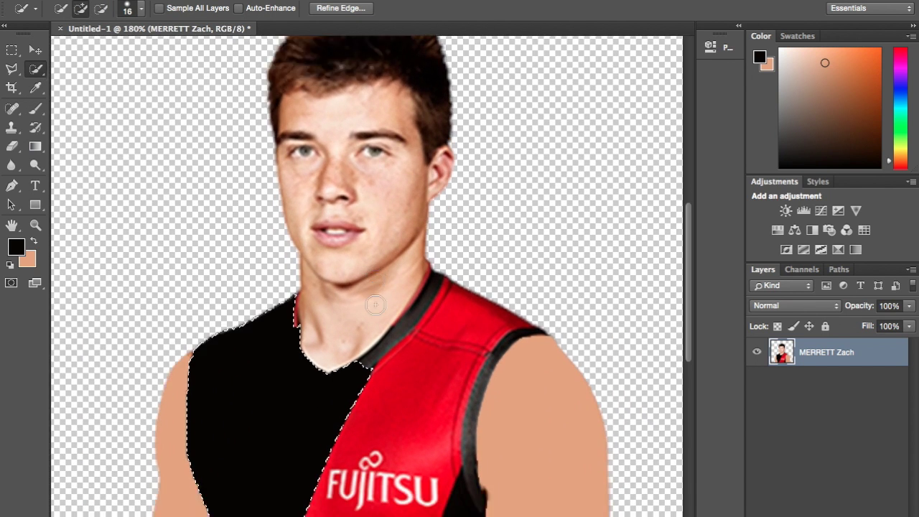
{"action": "mouse_move", "coordinate": [426, 273]}
{"action": "left_mouse_down"}
{"action": "mouse_move", "coordinate": [437, 252]}
{"action": "mouse_move", "coordinate": [381, 199]}
{"action": "mouse_move", "coordinate": [450, 159]}
{"action": "mouse_move", "coordinate": [433, 167]}
{"action": "mouse_move", "coordinate": [454, 106]}
{"action": "left_mouse_up"}
{"action": "key", "text": "super+d"}
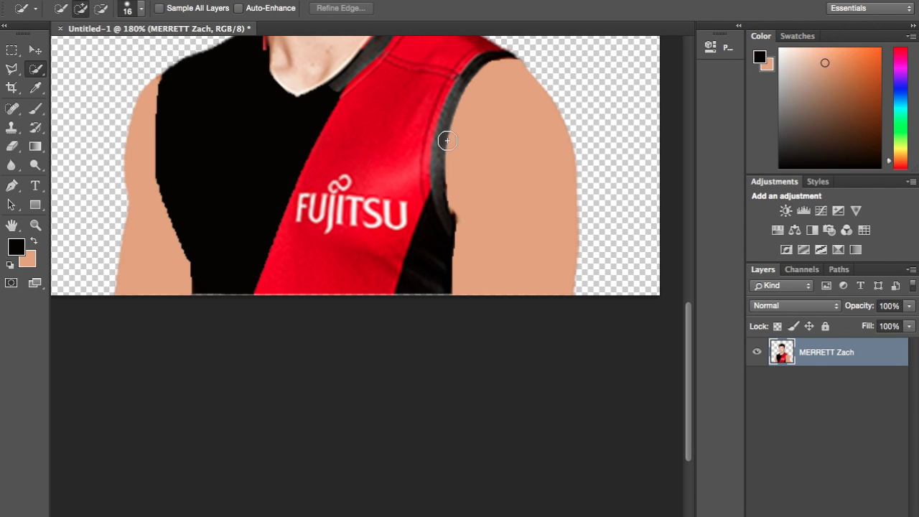
{"action": "left_click_drag", "start_coordinate": [438, 201], "coordinate": [433, 250]}
{"action": "scroll", "coordinate": [437, 250], "scroll_direction": "up", "scroll_amount": 3}
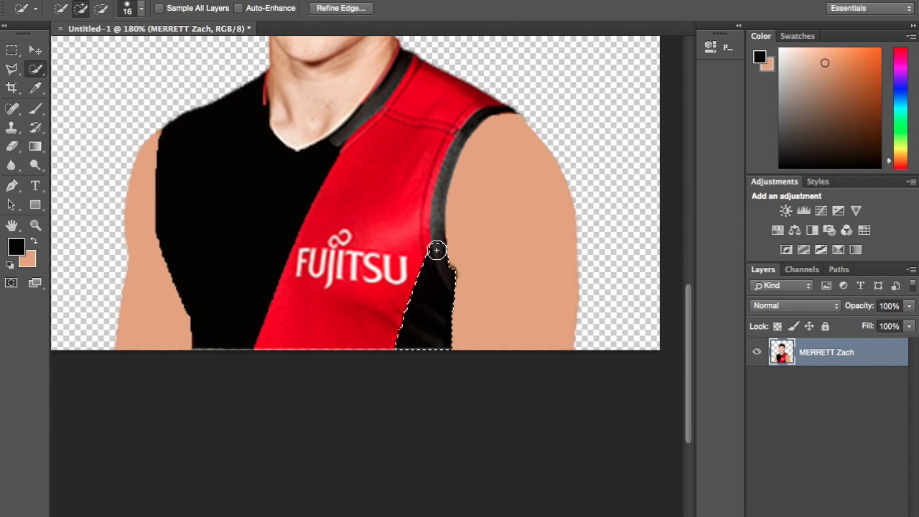
{"action": "key", "text": "super+plus"}
{"action": "mouse_move", "coordinate": [459, 192]}
{"action": "left_mouse_down"}
{"action": "mouse_move", "coordinate": [462, 162]}
{"action": "mouse_move", "coordinate": [484, 127]}
{"action": "left_mouse_up"}
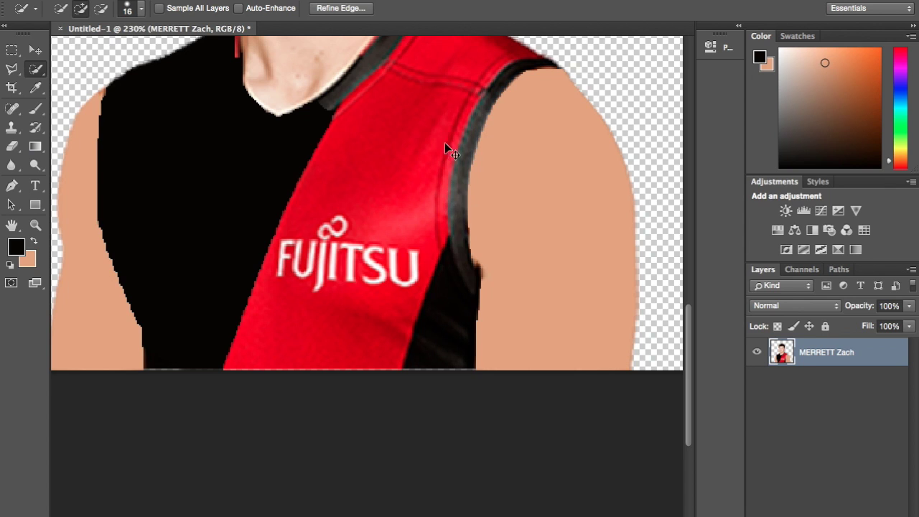
{"action": "key", "text": "super+d"}
{"action": "left_click_drag", "start_coordinate": [445, 280], "coordinate": [450, 295]}
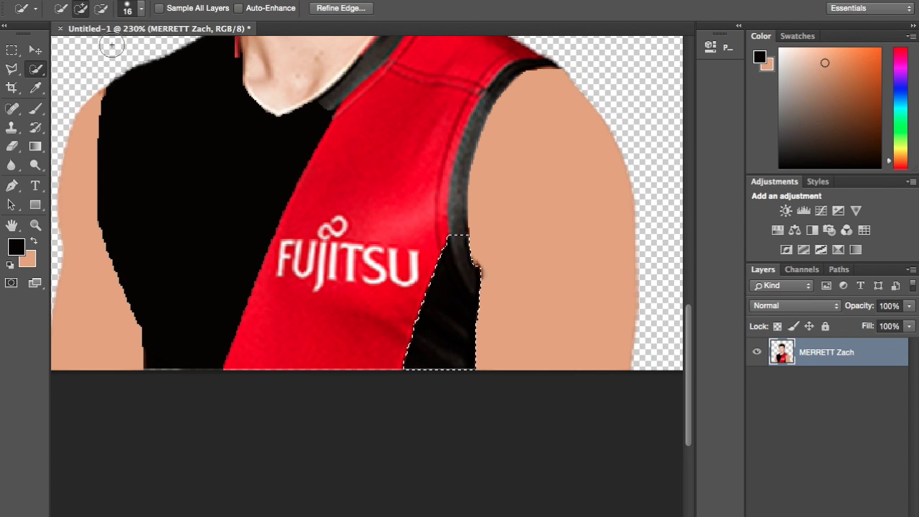
Reduce the Quick Selection brush to 11 px and extend the selection partway up the dark armhole trim.
{"action": "left_click", "coordinate": [143, 9]}
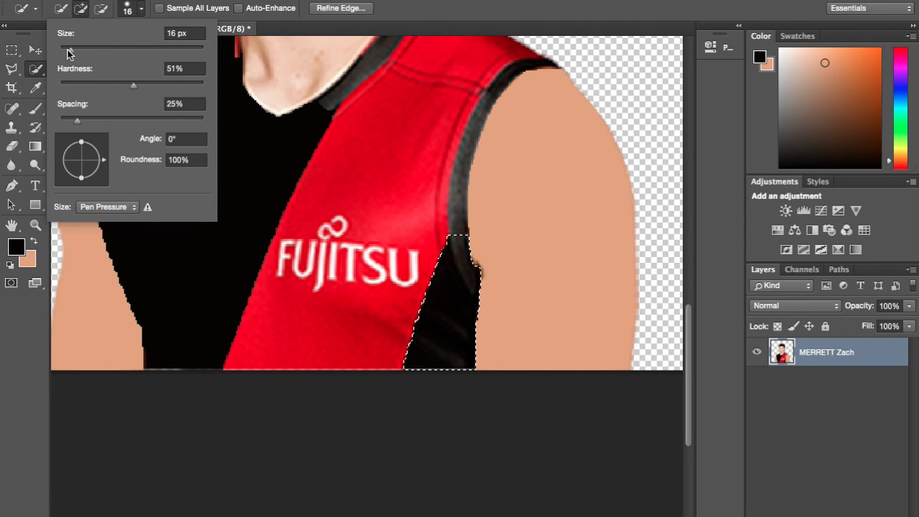
{"action": "left_click_drag", "start_coordinate": [68, 53], "coordinate": [66, 52]}
{"action": "mouse_move", "coordinate": [455, 199]}
{"action": "left_mouse_down"}
{"action": "mouse_move", "coordinate": [468, 202]}
{"action": "mouse_move", "coordinate": [464, 158]}
{"action": "mouse_move", "coordinate": [478, 127]}
{"action": "left_mouse_up"}
{"action": "key", "text": "ctrl+z"}
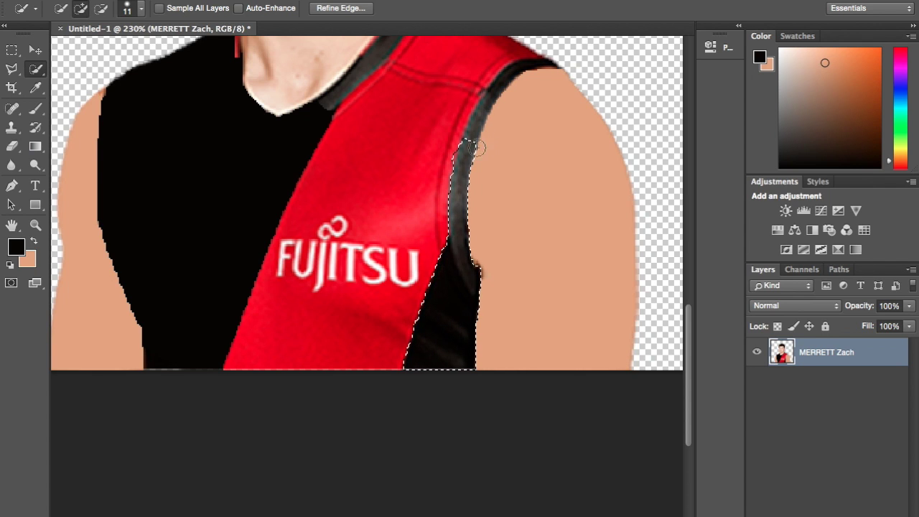
Set the Quick Selection brush to 5 px and add the rest of the armhole trim and the dark collar band.
{"action": "left_click", "coordinate": [140, 10]}
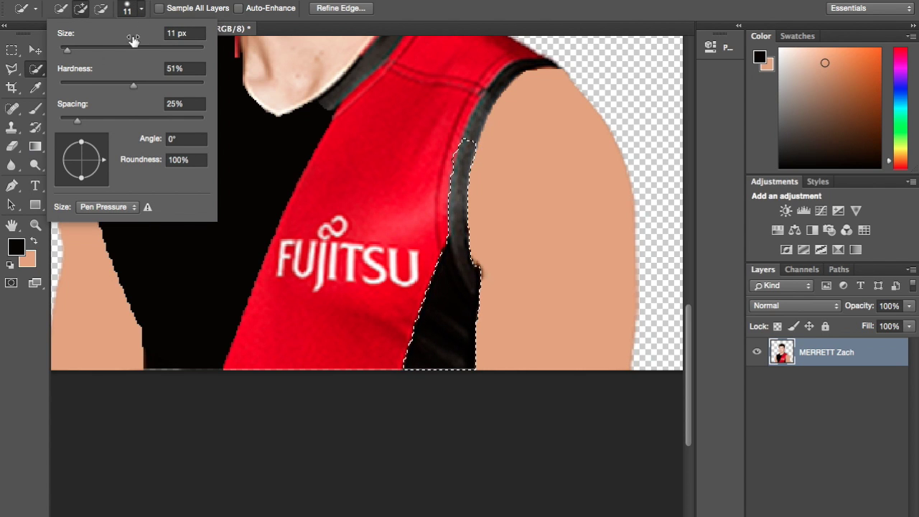
{"action": "left_click", "coordinate": [185, 33]}
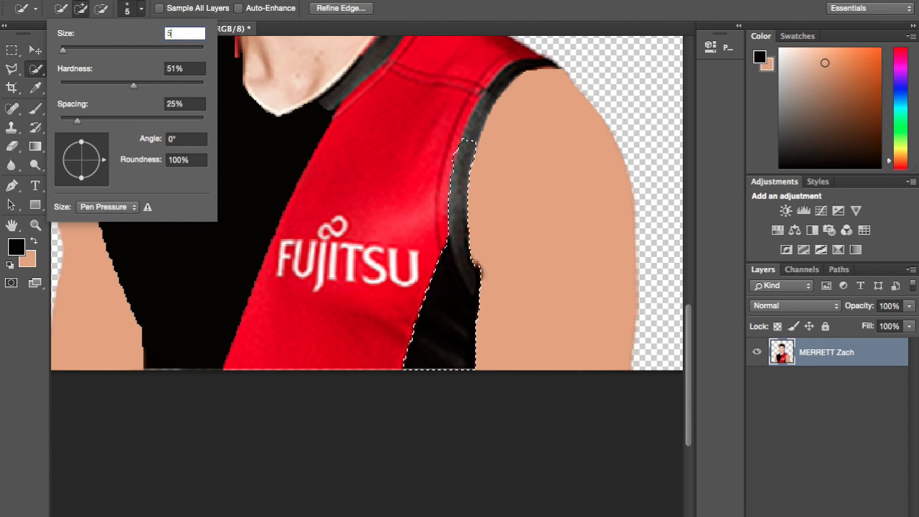
{"action": "type", "text": "5"}
{"action": "key", "text": "Return"}
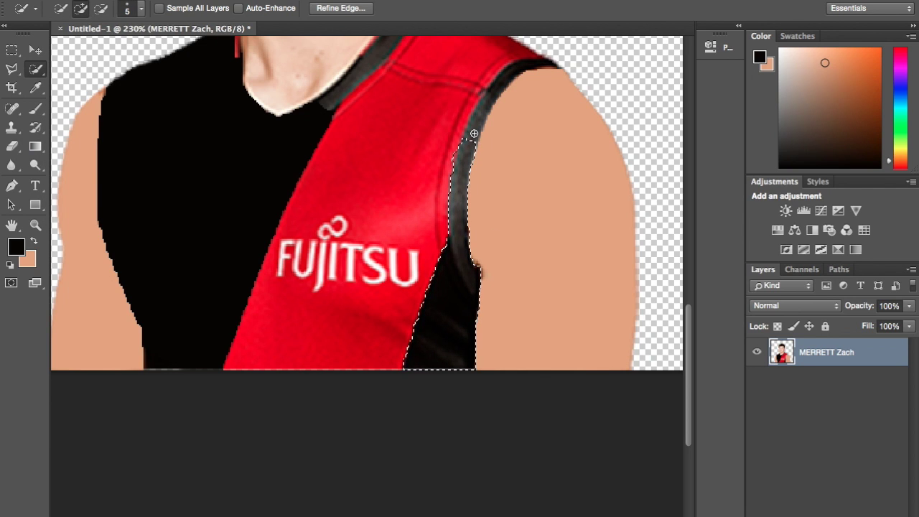
{"action": "mouse_move", "coordinate": [471, 139]}
{"action": "left_mouse_down"}
{"action": "mouse_move", "coordinate": [474, 190]}
{"action": "mouse_move", "coordinate": [453, 303]}
{"action": "left_mouse_up"}
{"action": "mouse_move", "coordinate": [453, 215]}
{"action": "left_mouse_down"}
{"action": "mouse_move", "coordinate": [466, 141]}
{"action": "mouse_move", "coordinate": [503, 81]}
{"action": "left_mouse_up"}
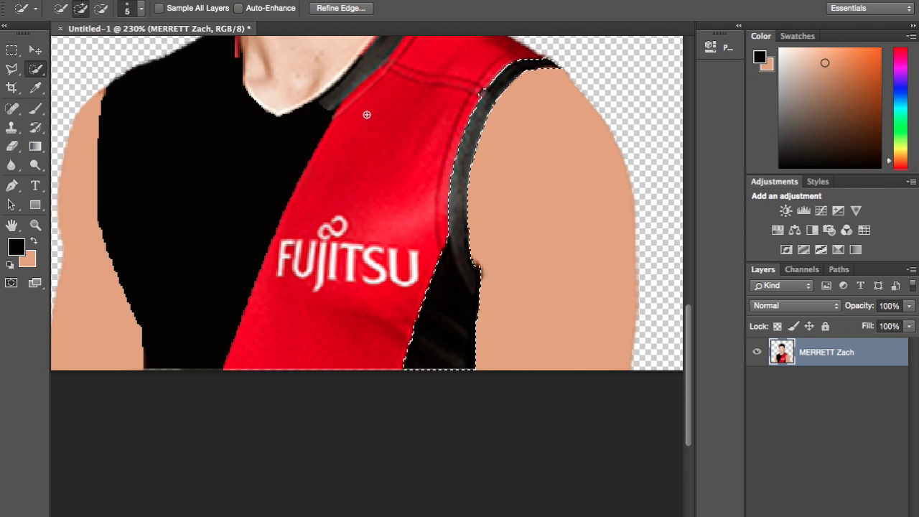
{"action": "scroll", "coordinate": [367, 114], "scroll_direction": "up", "scroll_amount": 5}
{"action": "mouse_move", "coordinate": [404, 129]}
{"action": "left_mouse_down"}
{"action": "mouse_move", "coordinate": [411, 142]}
{"action": "mouse_move", "coordinate": [389, 170]}
{"action": "mouse_move", "coordinate": [329, 227]}
{"action": "left_mouse_up"}
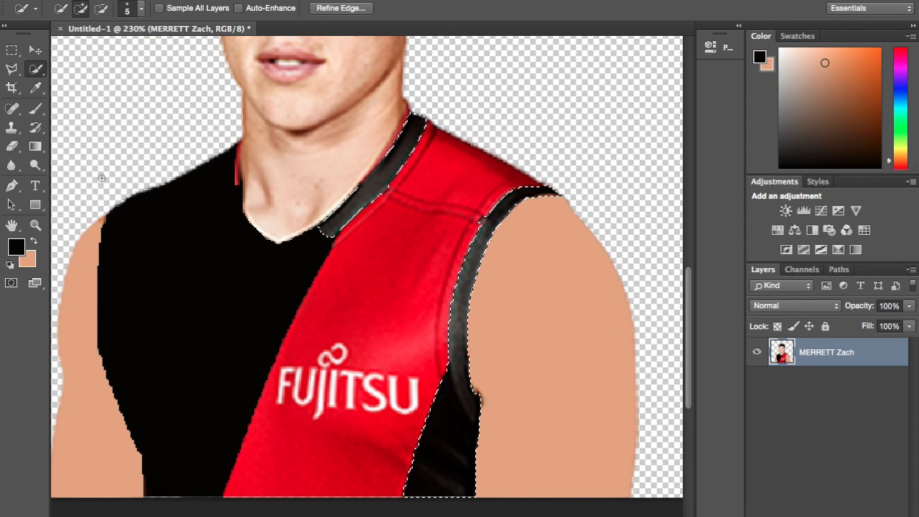
Paint the selected side panel, armhole trim and collar band solid black.
{"action": "left_click", "coordinate": [36, 108]}
{"action": "scroll", "coordinate": [190, 195], "scroll_direction": "down", "scroll_amount": 3}
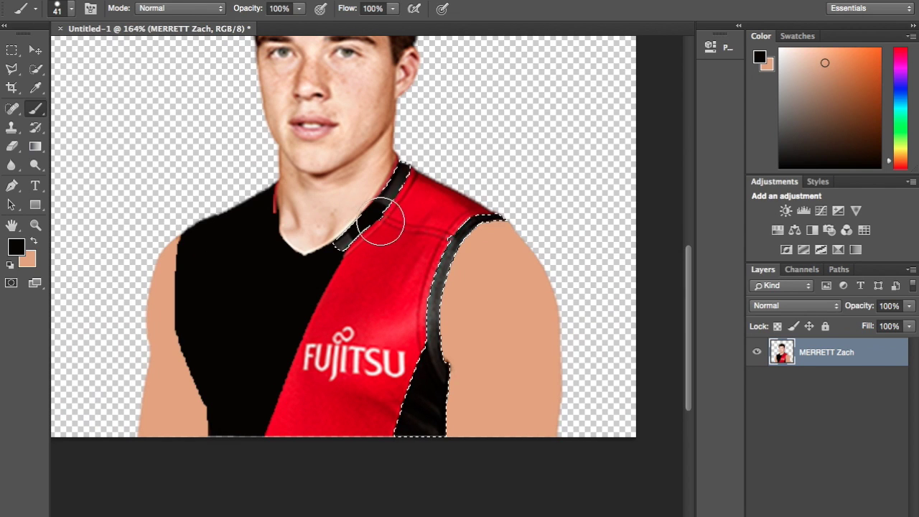
{"action": "left_click_drag", "start_coordinate": [380, 221], "coordinate": [425, 117]}
{"action": "mouse_move", "coordinate": [386, 248]}
{"action": "left_mouse_down"}
{"action": "mouse_move", "coordinate": [472, 205]}
{"action": "mouse_move", "coordinate": [437, 262]}
{"action": "mouse_move", "coordinate": [429, 402]}
{"action": "mouse_move", "coordinate": [466, 433]}
{"action": "mouse_move", "coordinate": [393, 395]}
{"action": "left_mouse_up"}
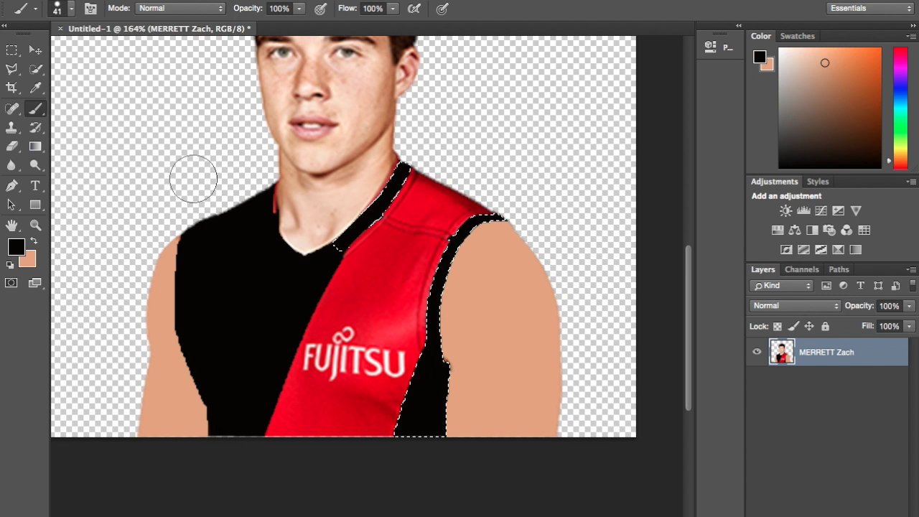
Sample the jersey's red, clear the selection and quick-select the whole red stripe up to the shoulder.
{"action": "left_click", "coordinate": [35, 88]}
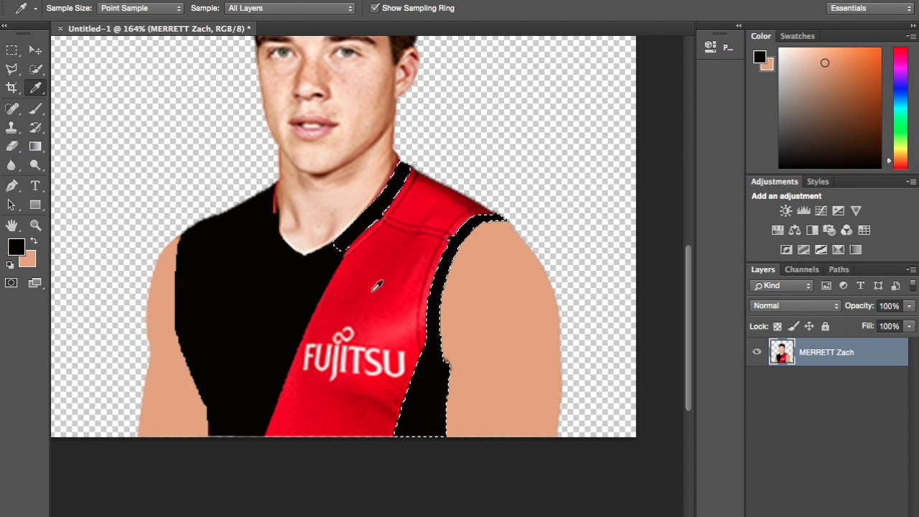
{"action": "left_click", "coordinate": [372, 290], "text": "alt"}
{"action": "left_click", "coordinate": [35, 69]}
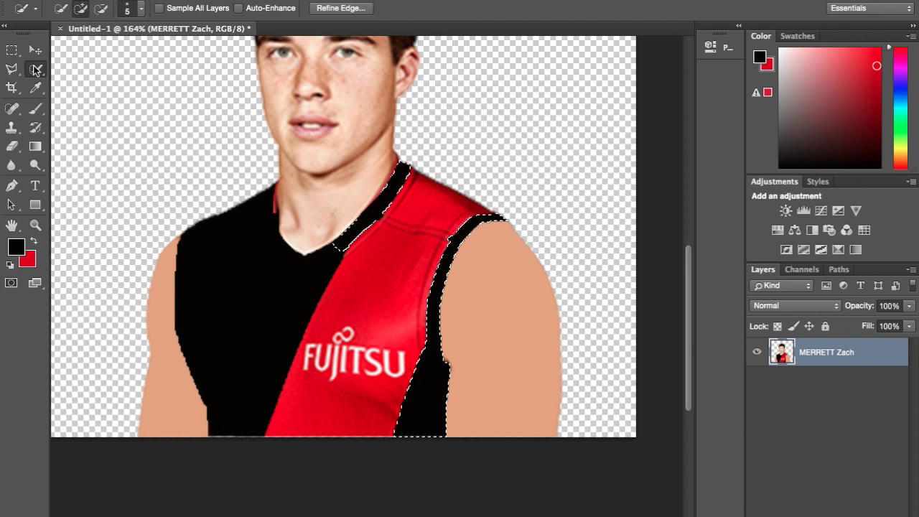
{"action": "key", "text": "ctrl+d"}
{"action": "mouse_move", "coordinate": [400, 248]}
{"action": "left_mouse_down"}
{"action": "mouse_move", "coordinate": [394, 288]}
{"action": "mouse_move", "coordinate": [418, 251]}
{"action": "mouse_move", "coordinate": [393, 334]}
{"action": "mouse_move", "coordinate": [331, 409]}
{"action": "left_mouse_up"}
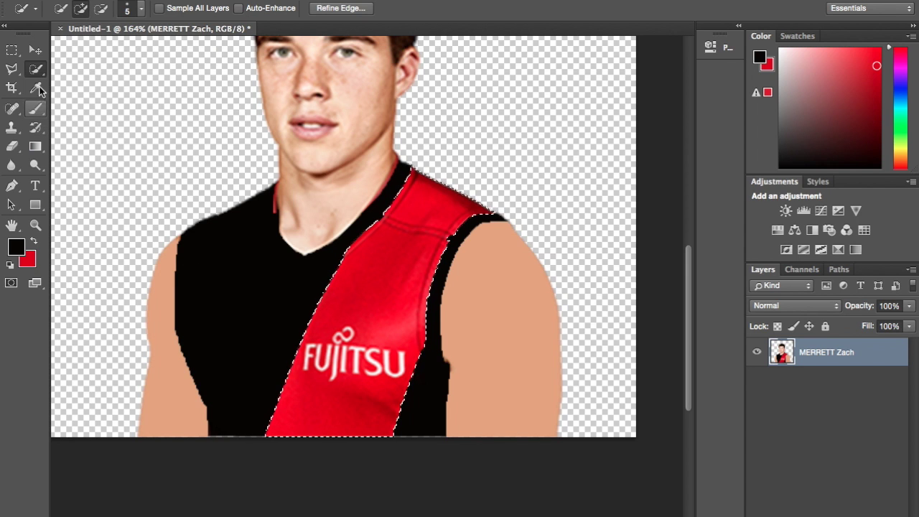
Make the sampled red the foreground colour and paint the selected stripe solid red, covering the Fujitsu logo.
{"action": "left_click", "coordinate": [35, 107]}
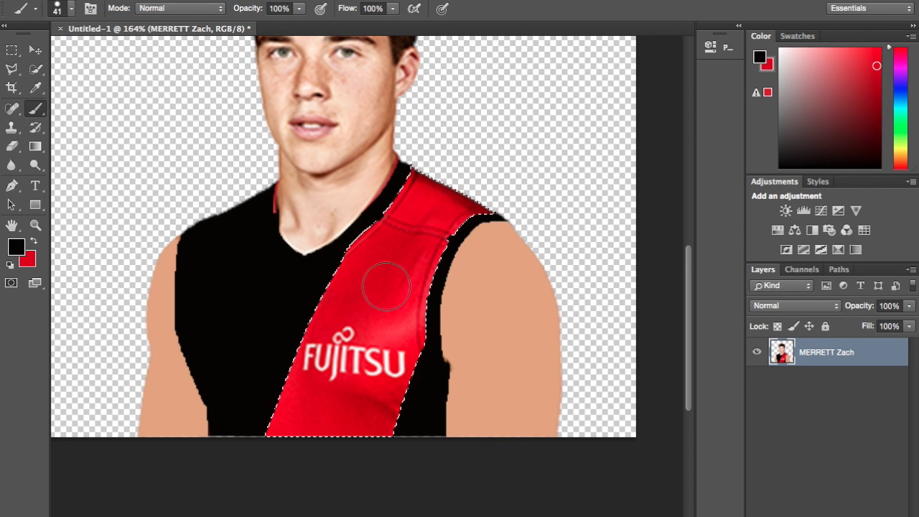
{"action": "left_click_drag", "start_coordinate": [391, 287], "coordinate": [456, 212]}
{"action": "left_click_drag", "start_coordinate": [531, 151], "coordinate": [413, 220]}
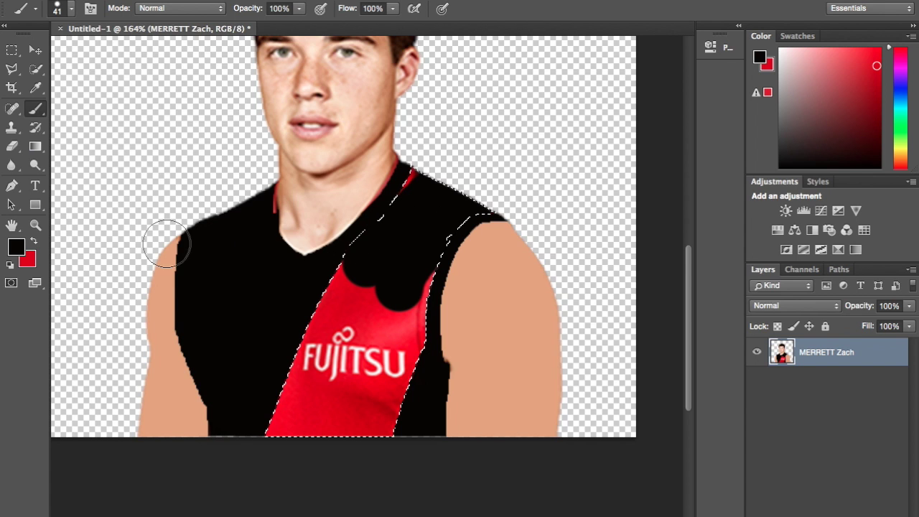
{"action": "left_click", "coordinate": [35, 240]}
{"action": "mouse_move", "coordinate": [352, 294]}
{"action": "left_mouse_down"}
{"action": "mouse_move", "coordinate": [504, 118]}
{"action": "mouse_move", "coordinate": [422, 248]}
{"action": "mouse_move", "coordinate": [478, 233]}
{"action": "mouse_move", "coordinate": [501, 196]}
{"action": "mouse_move", "coordinate": [406, 317]}
{"action": "mouse_move", "coordinate": [385, 242]}
{"action": "mouse_move", "coordinate": [399, 194]}
{"action": "mouse_move", "coordinate": [337, 288]}
{"action": "left_mouse_up"}
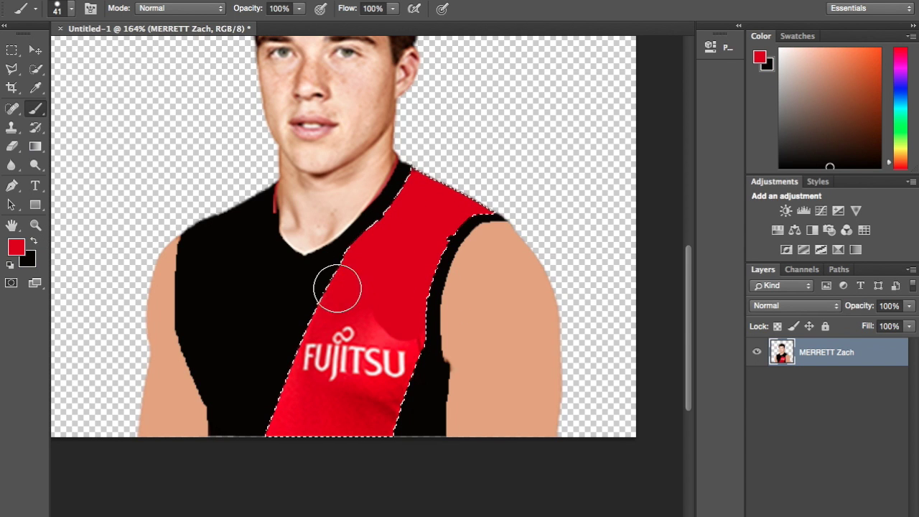
{"action": "mouse_move", "coordinate": [333, 398]}
{"action": "left_mouse_down"}
{"action": "mouse_move", "coordinate": [400, 309]}
{"action": "mouse_move", "coordinate": [358, 367]}
{"action": "mouse_move", "coordinate": [363, 409]}
{"action": "mouse_move", "coordinate": [417, 329]}
{"action": "mouse_move", "coordinate": [404, 413]}
{"action": "left_mouse_up"}
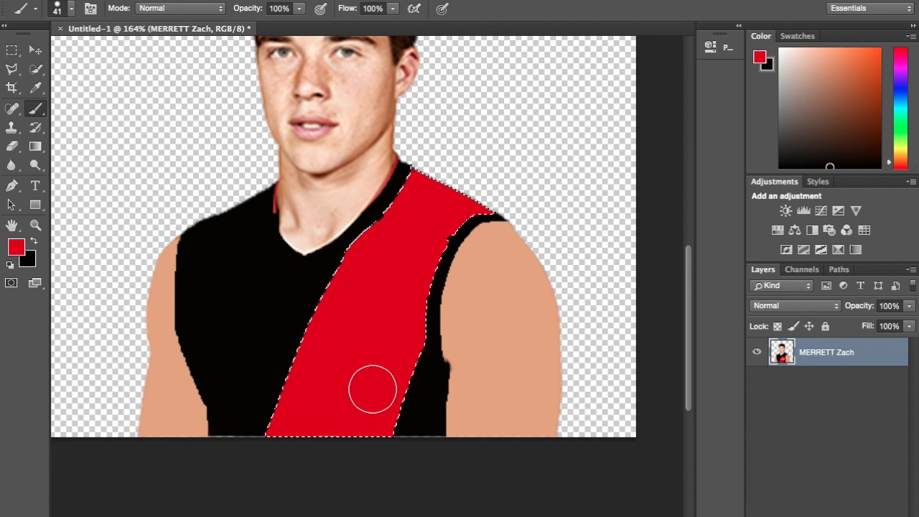
Sample the skin tone from the painted arm as the background colour and clear the stripe selection.
{"action": "scroll", "coordinate": [370, 312], "scroll_direction": "up", "scroll_amount": 1}
{"action": "scroll", "coordinate": [369, 312], "scroll_direction": "up", "scroll_amount": 4}
{"action": "scroll", "coordinate": [370, 313], "scroll_direction": "right", "scroll_amount": 2}
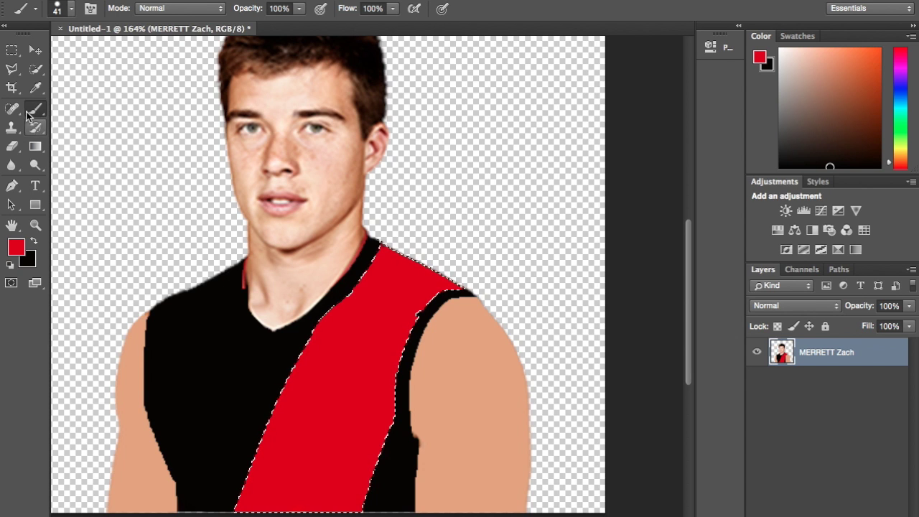
{"action": "left_click", "coordinate": [35, 88]}
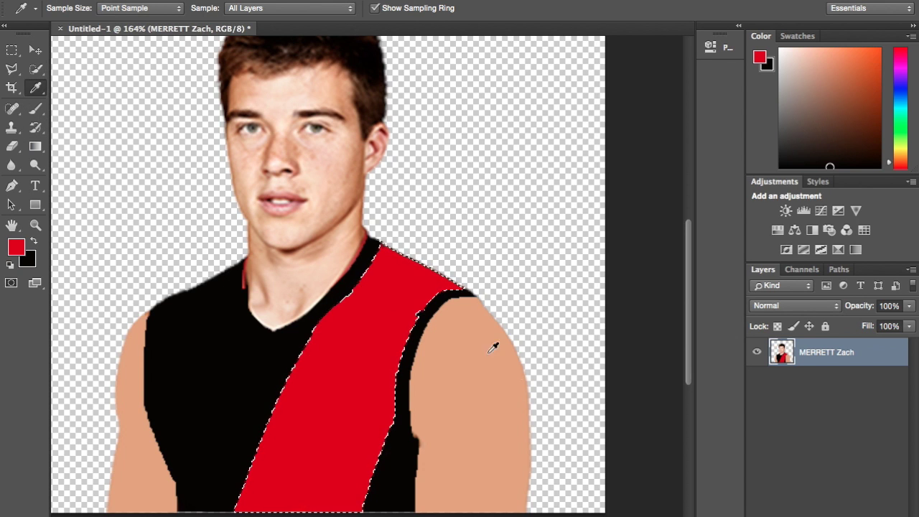
{"action": "left_click", "coordinate": [486, 391], "text": "alt"}
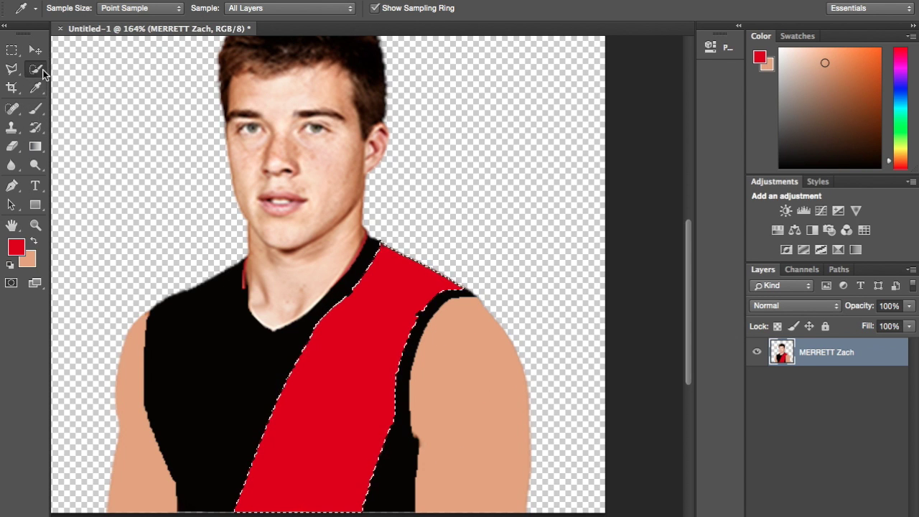
{"action": "left_click", "coordinate": [36, 69]}
{"action": "key", "text": "ctrl+d"}
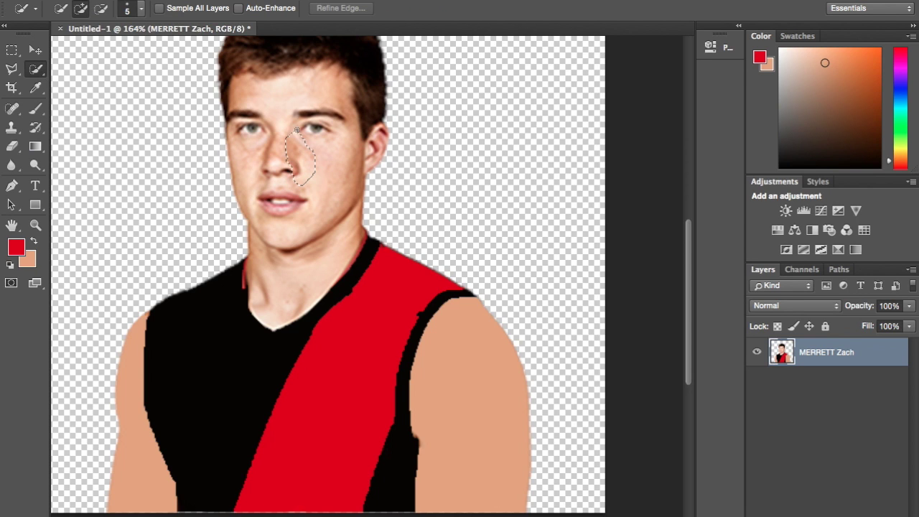
Quick-select the whole face, ear and neck down to the collar, leaving out the hair.
{"action": "left_click_drag", "start_coordinate": [282, 161], "coordinate": [293, 277]}
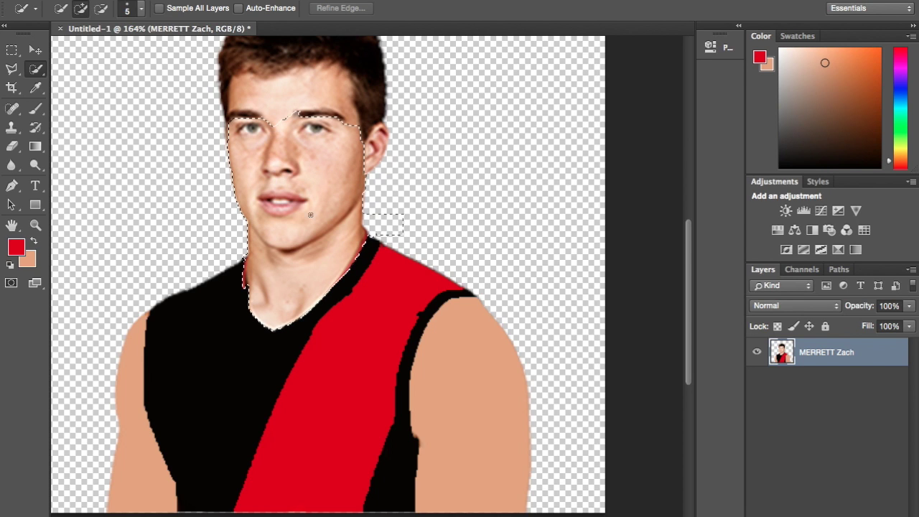
{"action": "key", "text": "ctrl+d"}
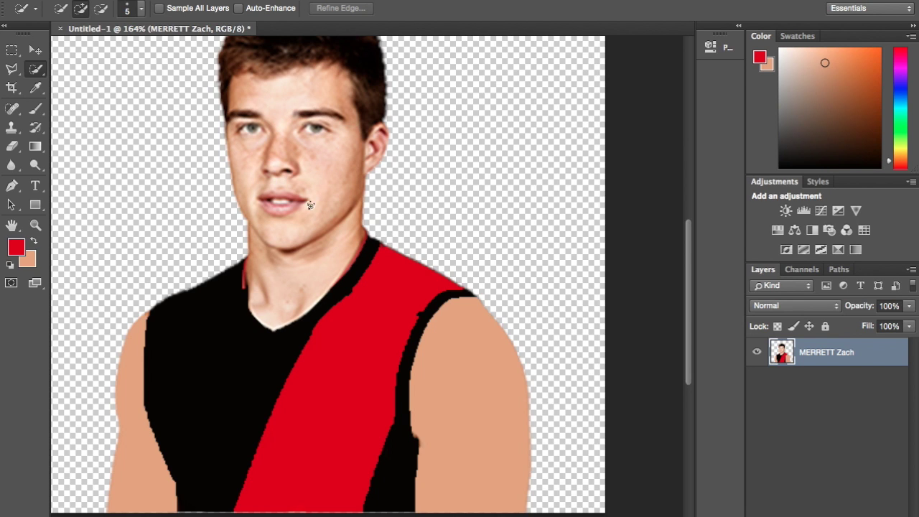
{"action": "mouse_move", "coordinate": [293, 160]}
{"action": "left_mouse_down"}
{"action": "mouse_move", "coordinate": [305, 241]}
{"action": "mouse_move", "coordinate": [323, 123]}
{"action": "mouse_move", "coordinate": [259, 98]}
{"action": "mouse_move", "coordinate": [256, 113]}
{"action": "left_mouse_up"}
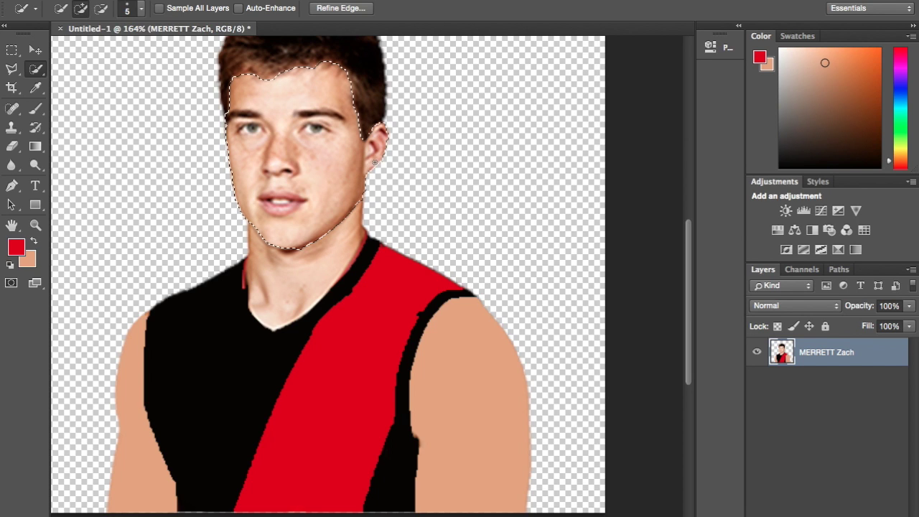
{"action": "left_click_drag", "start_coordinate": [329, 226], "coordinate": [314, 257]}
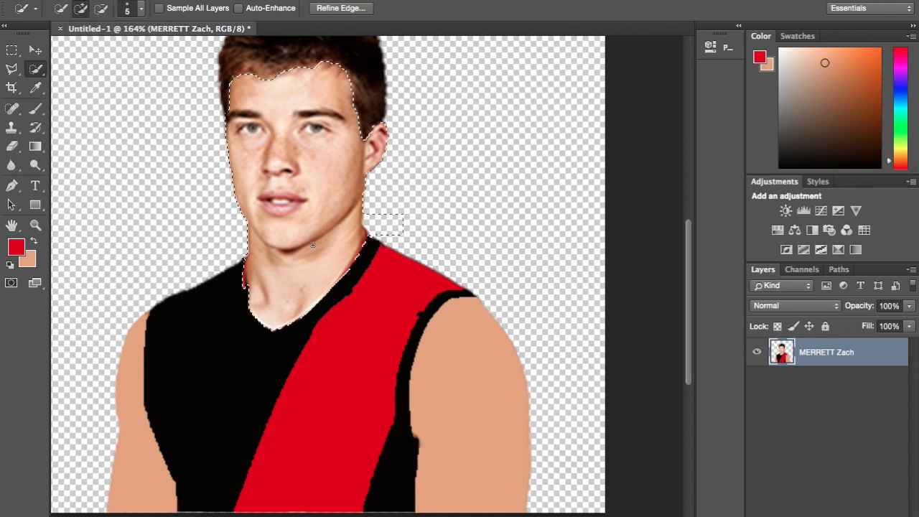
Make the sampled skin tone the foreground colour and paint the selected face, ear and neck solid.
{"action": "left_click", "coordinate": [35, 108]}
{"action": "left_click_drag", "start_coordinate": [283, 137], "coordinate": [195, 127]}
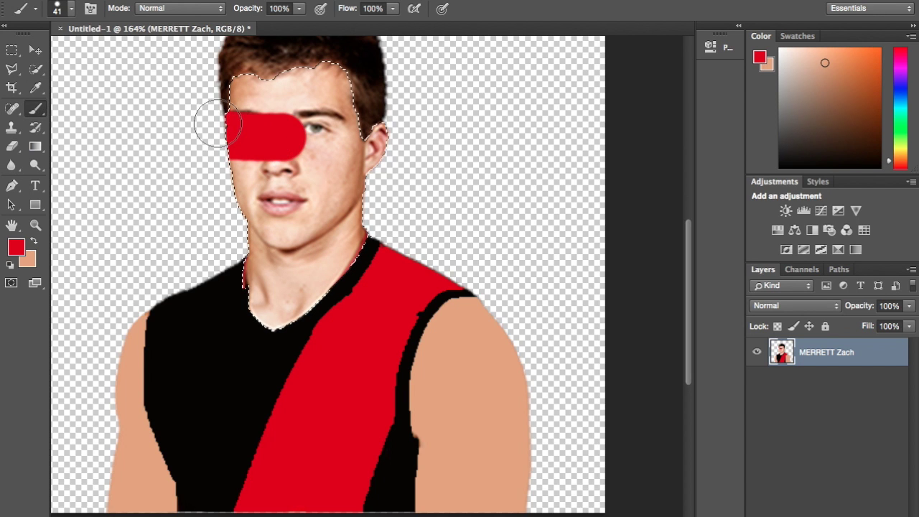
{"action": "left_click", "coordinate": [34, 242]}
{"action": "mouse_move", "coordinate": [381, 108]}
{"action": "left_mouse_down"}
{"action": "mouse_move", "coordinate": [302, 86]}
{"action": "mouse_move", "coordinate": [393, 92]}
{"action": "left_mouse_up"}
{"action": "mouse_move", "coordinate": [261, 51]}
{"action": "left_mouse_down"}
{"action": "mouse_move", "coordinate": [181, 98]}
{"action": "mouse_move", "coordinate": [379, 179]}
{"action": "left_mouse_up"}
{"action": "mouse_move", "coordinate": [313, 175]}
{"action": "left_mouse_down"}
{"action": "mouse_move", "coordinate": [305, 197]}
{"action": "mouse_move", "coordinate": [345, 261]}
{"action": "mouse_move", "coordinate": [371, 266]}
{"action": "mouse_move", "coordinate": [249, 299]}
{"action": "left_mouse_up"}
{"action": "mouse_move", "coordinate": [258, 216]}
{"action": "left_mouse_down"}
{"action": "mouse_move", "coordinate": [269, 194]}
{"action": "mouse_move", "coordinate": [280, 201]}
{"action": "left_mouse_up"}
Sample a dark brown from the hair, clear the face selection and quick-select all of the hair.
{"action": "scroll", "coordinate": [270, 198], "scroll_direction": "up", "scroll_amount": 3}
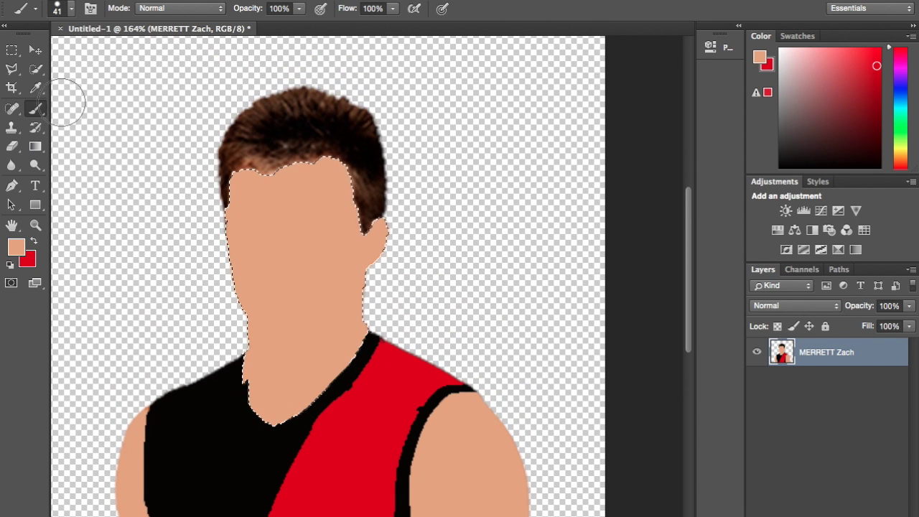
{"action": "left_click", "coordinate": [35, 87]}
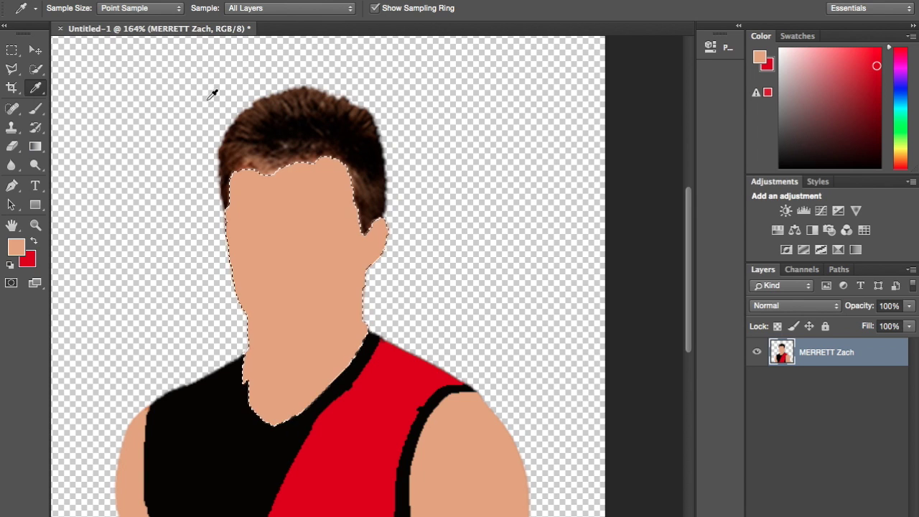
{"action": "left_click", "coordinate": [292, 99], "text": "alt"}
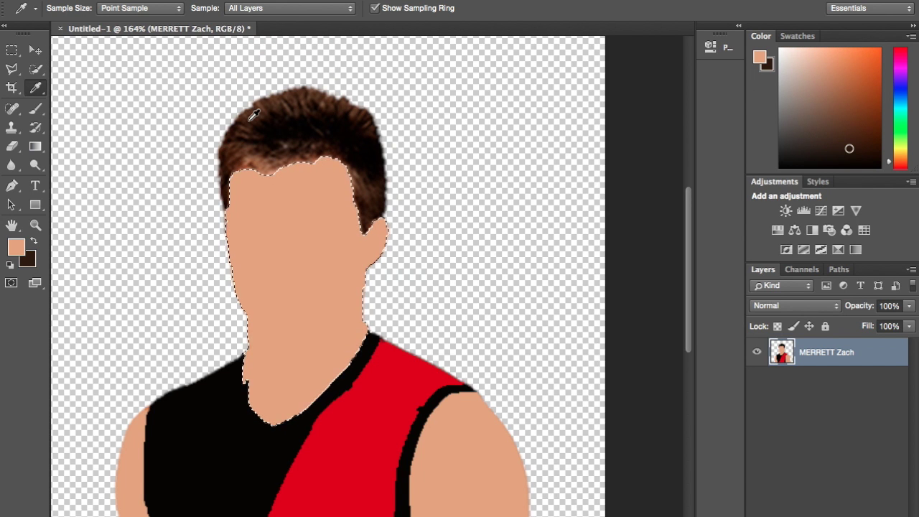
{"action": "left_click", "coordinate": [35, 69]}
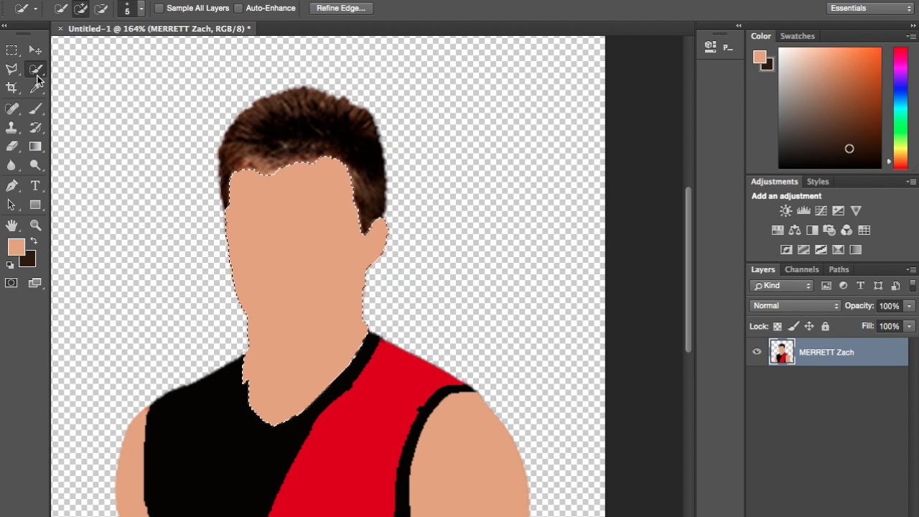
{"action": "key", "text": "ctrl+d"}
{"action": "left_click", "coordinate": [303, 109]}
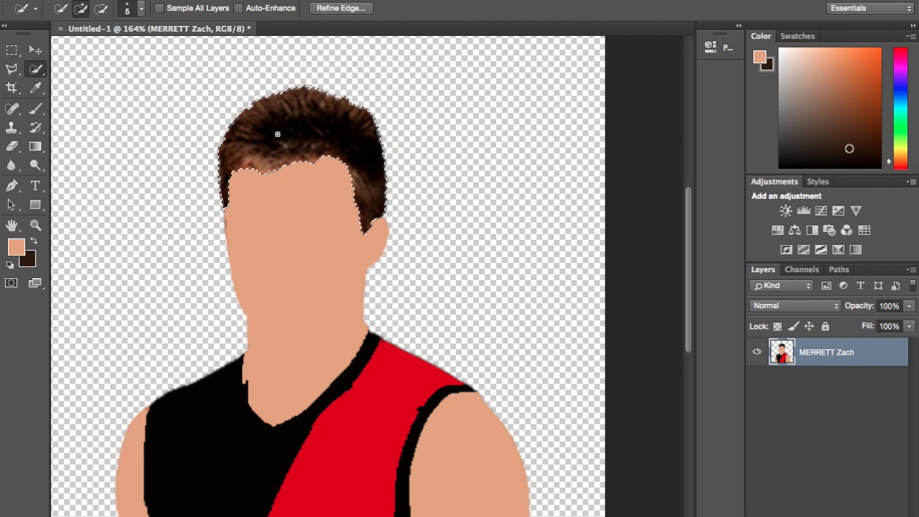
{"action": "key", "text": "ctrl+d"}
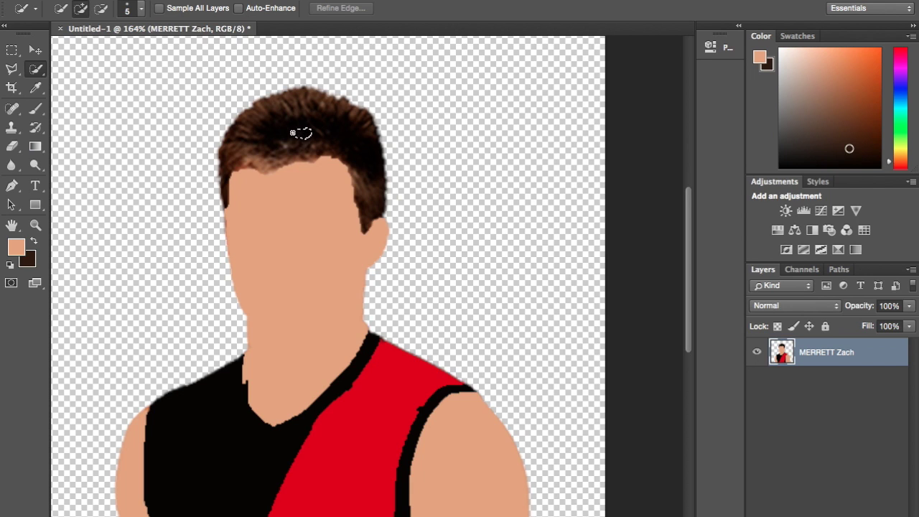
{"action": "left_click", "coordinate": [355, 153]}
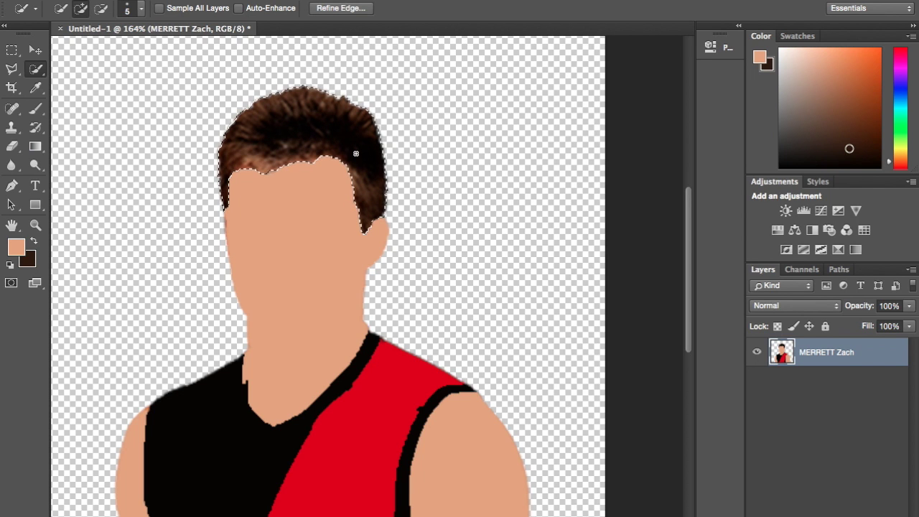
Make the dark brown the foreground colour, paint the selected hair solid and clear the selection.
{"action": "left_click", "coordinate": [35, 109]}
{"action": "left_click_drag", "start_coordinate": [365, 117], "coordinate": [300, 120]}
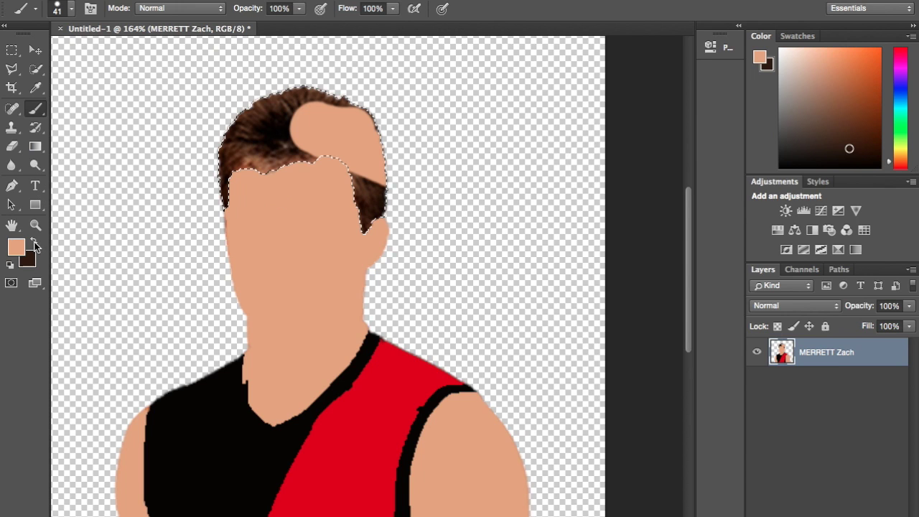
{"action": "left_click", "coordinate": [33, 243]}
{"action": "mouse_move", "coordinate": [365, 149]}
{"action": "left_mouse_down"}
{"action": "mouse_move", "coordinate": [359, 183]}
{"action": "mouse_move", "coordinate": [331, 134]}
{"action": "mouse_move", "coordinate": [337, 120]}
{"action": "mouse_move", "coordinate": [398, 169]}
{"action": "mouse_move", "coordinate": [324, 114]}
{"action": "mouse_move", "coordinate": [240, 116]}
{"action": "mouse_move", "coordinate": [345, 175]}
{"action": "mouse_move", "coordinate": [262, 124]}
{"action": "mouse_move", "coordinate": [255, 152]}
{"action": "mouse_move", "coordinate": [275, 189]}
{"action": "mouse_move", "coordinate": [241, 193]}
{"action": "left_mouse_up"}
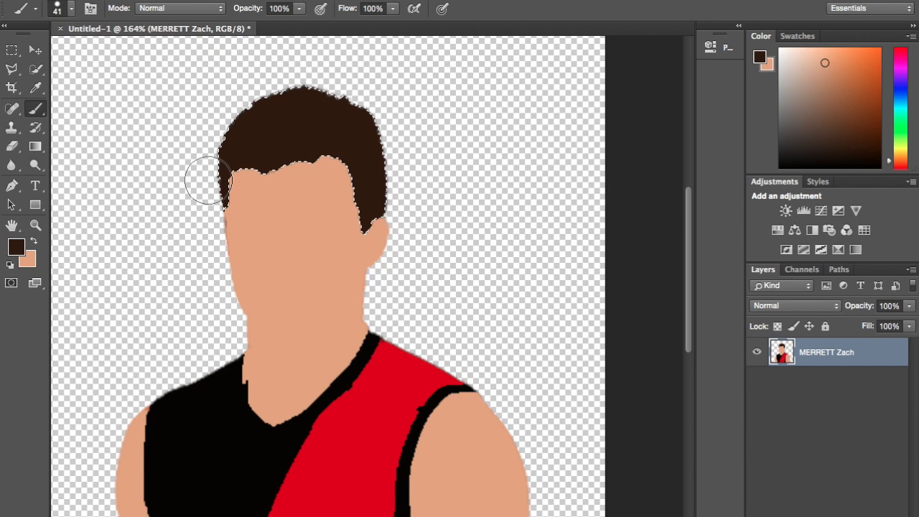
{"action": "key", "text": "ctrl+d"}
Set the Brush size to 4 px for touching up the jagged neckline at 800% zoom.
{"action": "scroll", "coordinate": [464, 211], "scroll_direction": "down", "scroll_amount": 5}
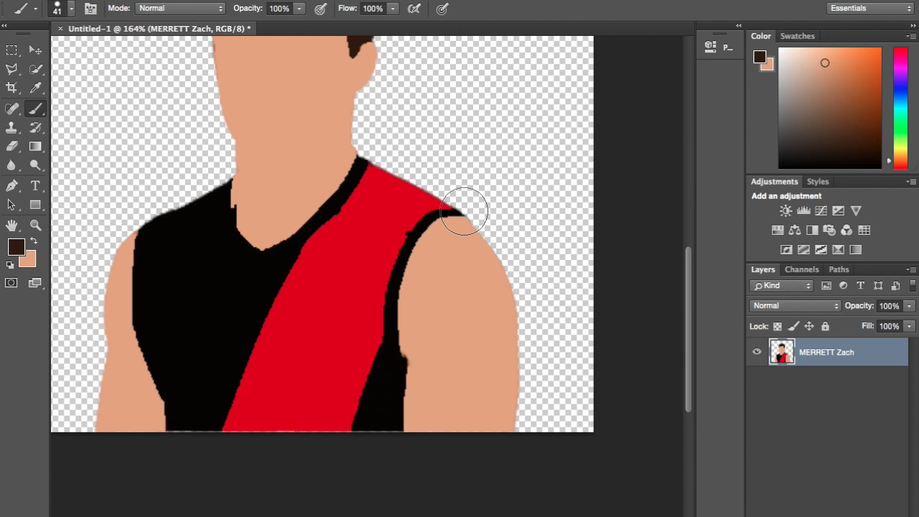
{"action": "scroll", "coordinate": [464, 211], "scroll_direction": "left", "scroll_amount": 2}
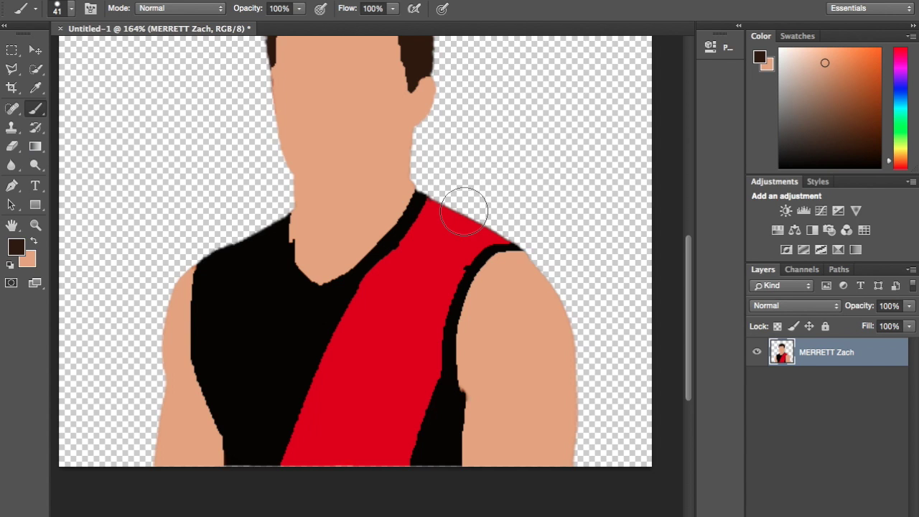
{"action": "scroll", "coordinate": [293, 225], "scroll_direction": "up", "scroll_amount": 4}
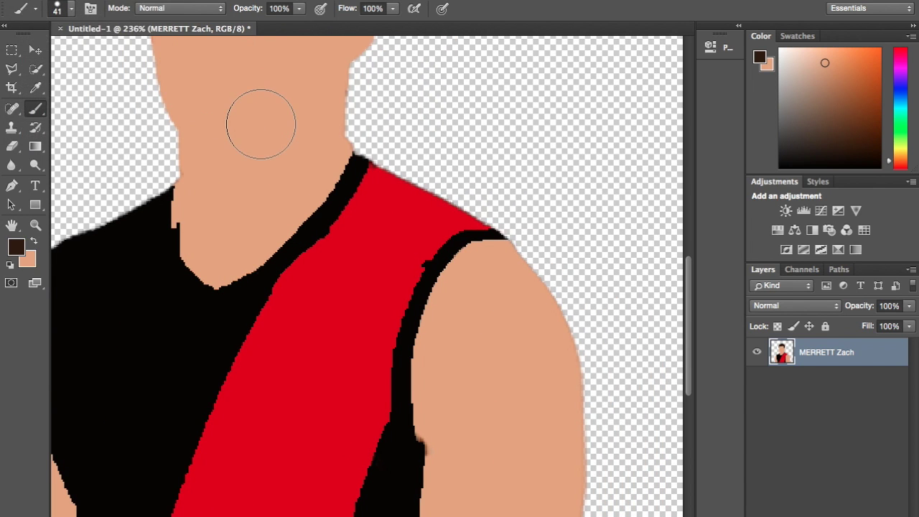
{"action": "scroll", "coordinate": [260, 123], "scroll_direction": "left", "scroll_amount": 10}
{"action": "scroll", "coordinate": [261, 124], "scroll_direction": "up", "scroll_amount": 6}
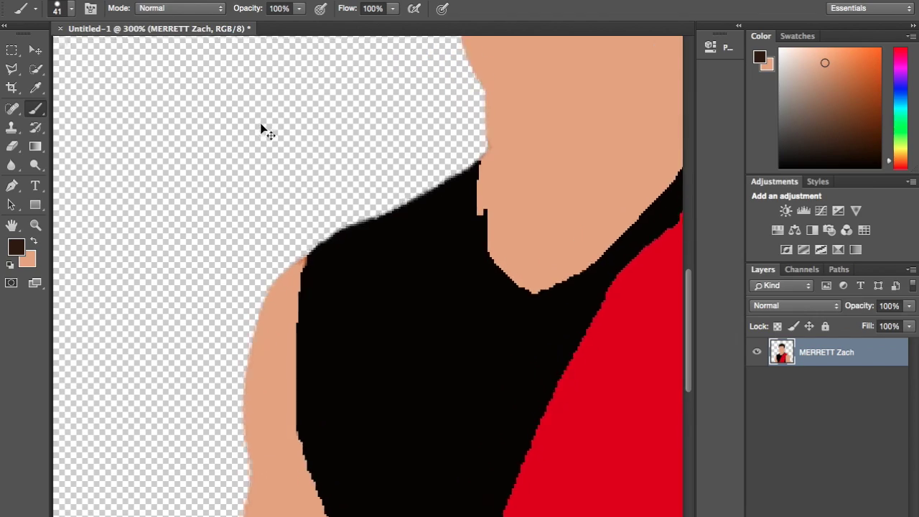
{"action": "scroll", "coordinate": [260, 124], "scroll_direction": "right", "scroll_amount": 10}
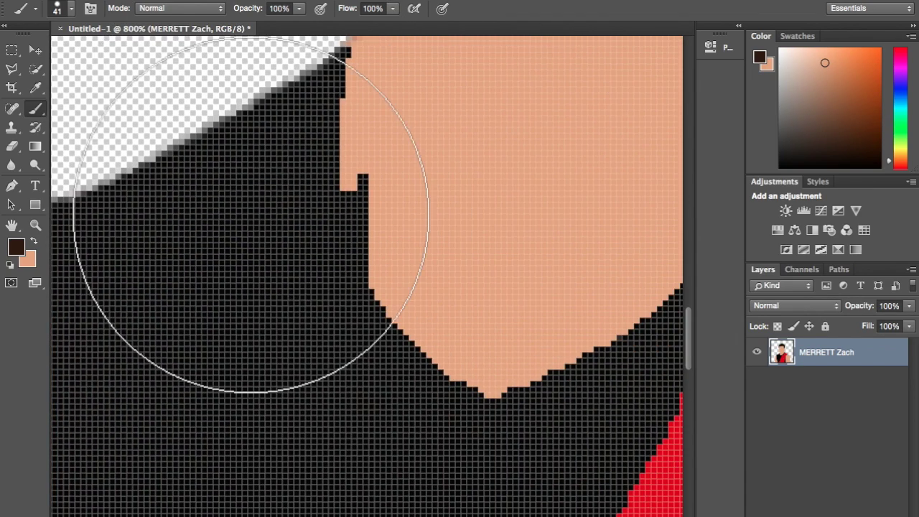
{"action": "left_click", "coordinate": [11, 145]}
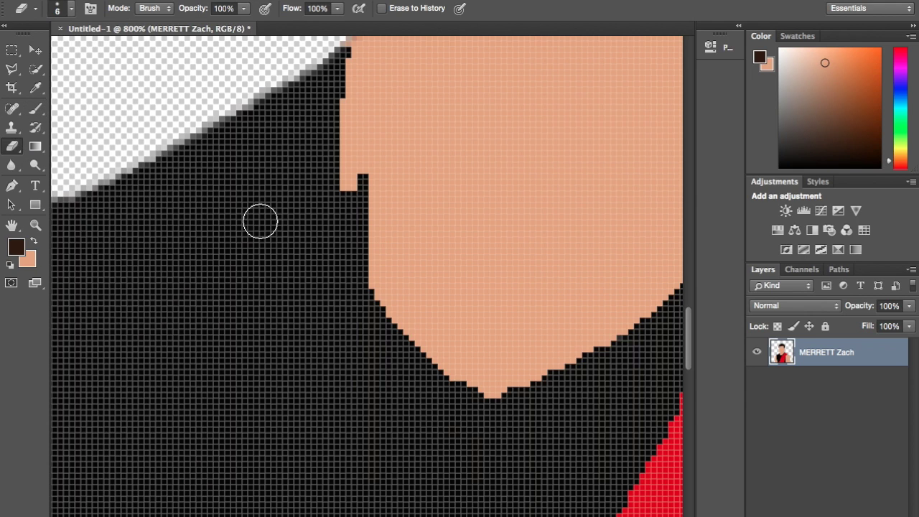
{"action": "left_click", "coordinate": [35, 108]}
{"action": "left_click", "coordinate": [69, 9]}
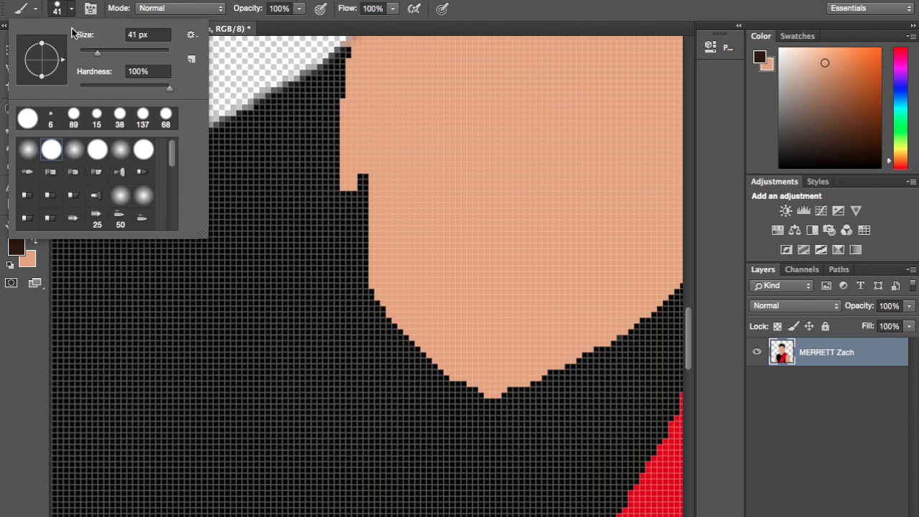
{"action": "left_click", "coordinate": [83, 48]}
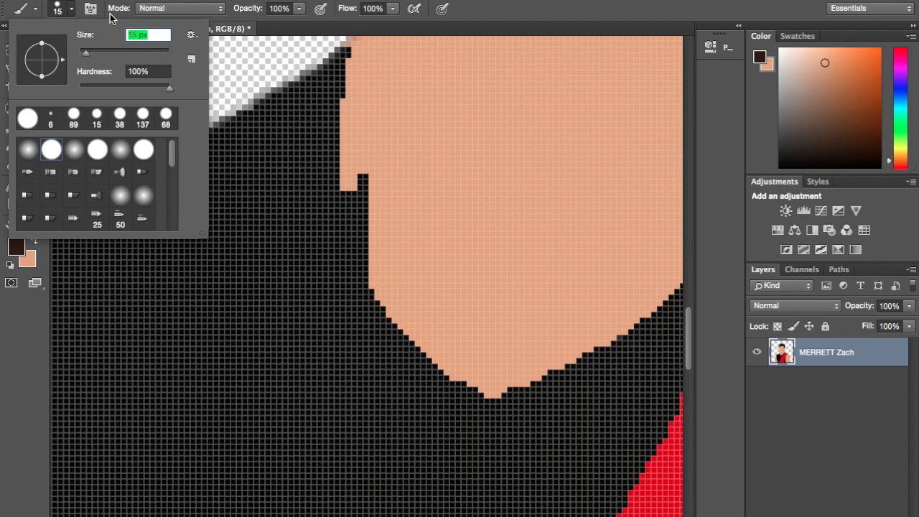
{"action": "type", "text": "4"}
{"action": "key", "text": "Return"}
Switch the foreground back to the skin tone and paint out the notch to smooth the neckline beside the black jersey panel.
{"action": "left_click_drag", "start_coordinate": [364, 179], "coordinate": [368, 214]}
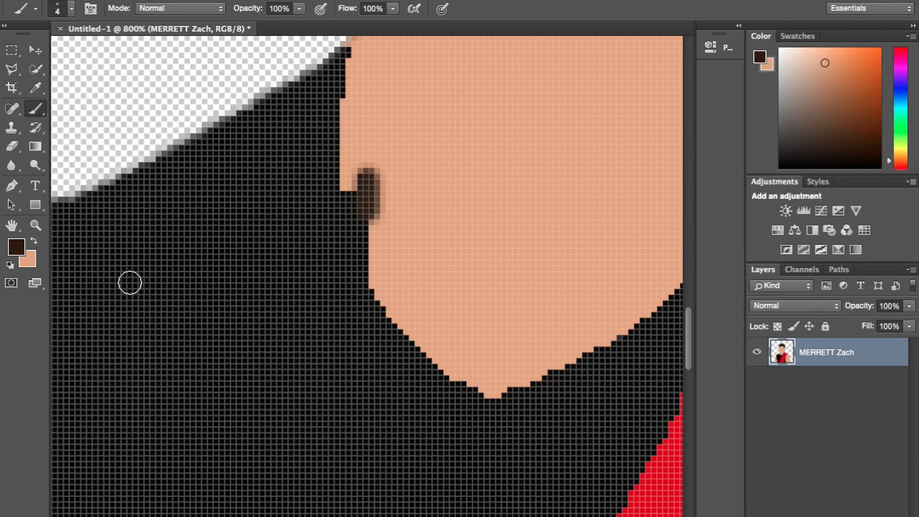
{"action": "left_click", "coordinate": [33, 241]}
{"action": "mouse_move", "coordinate": [386, 206]}
{"action": "left_mouse_down"}
{"action": "mouse_move", "coordinate": [366, 168]}
{"action": "mouse_move", "coordinate": [380, 222]}
{"action": "mouse_move", "coordinate": [360, 171]}
{"action": "left_mouse_up"}
{"action": "left_click_drag", "start_coordinate": [386, 286], "coordinate": [353, 185]}
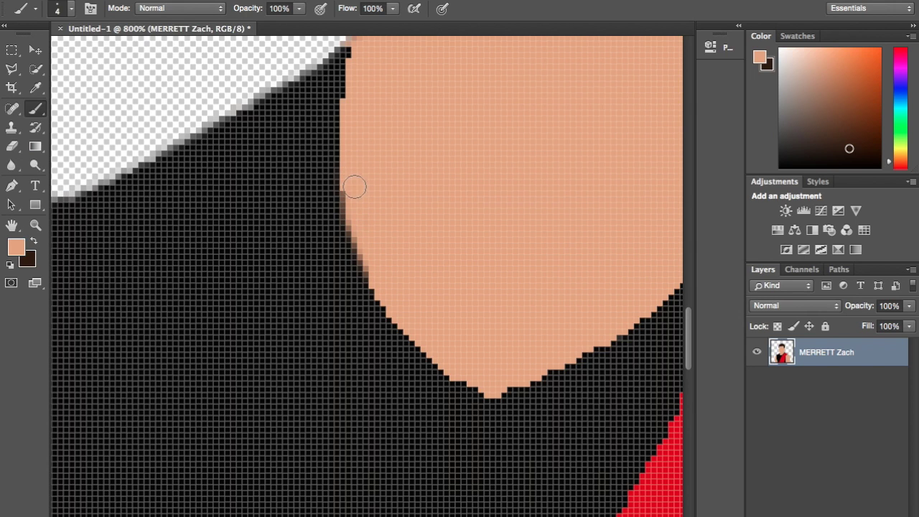
{"action": "mouse_move", "coordinate": [366, 247]}
{"action": "left_mouse_down"}
{"action": "mouse_move", "coordinate": [398, 313]}
{"action": "mouse_move", "coordinate": [422, 335]}
{"action": "left_mouse_up"}
Sample the stripe's red as the foreground colour and paint over the black bump on the armhole trim's edge.
{"action": "scroll", "coordinate": [458, 270], "scroll_direction": "up", "scroll_amount": 3}
{"action": "scroll", "coordinate": [458, 270], "scroll_direction": "right", "scroll_amount": 2}
{"action": "scroll", "coordinate": [458, 271], "scroll_direction": "down", "scroll_amount": 8}
{"action": "scroll", "coordinate": [458, 271], "scroll_direction": "right", "scroll_amount": 4}
{"action": "scroll", "coordinate": [458, 271], "scroll_direction": "up", "scroll_amount": 5}
{"action": "scroll", "coordinate": [459, 271], "scroll_direction": "right", "scroll_amount": 3}
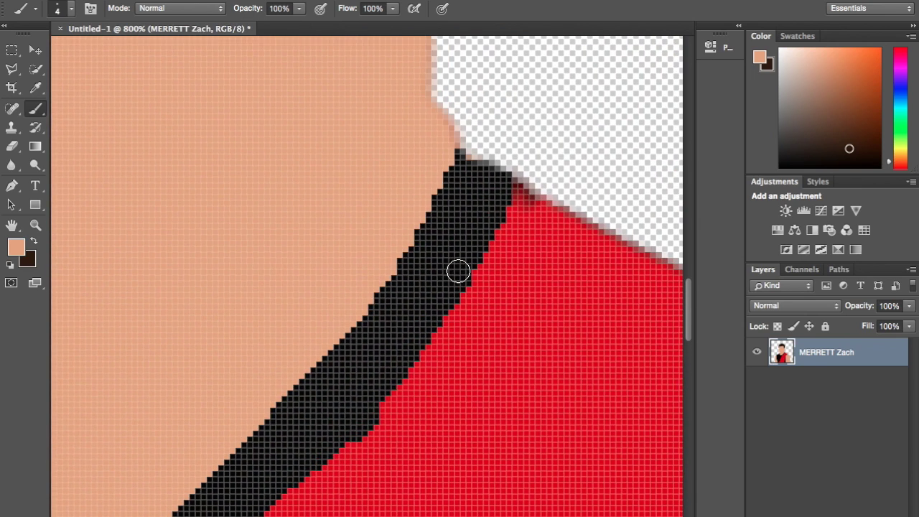
{"action": "scroll", "coordinate": [456, 319], "scroll_direction": "right", "scroll_amount": 6}
{"action": "scroll", "coordinate": [457, 319], "scroll_direction": "up", "scroll_amount": 4}
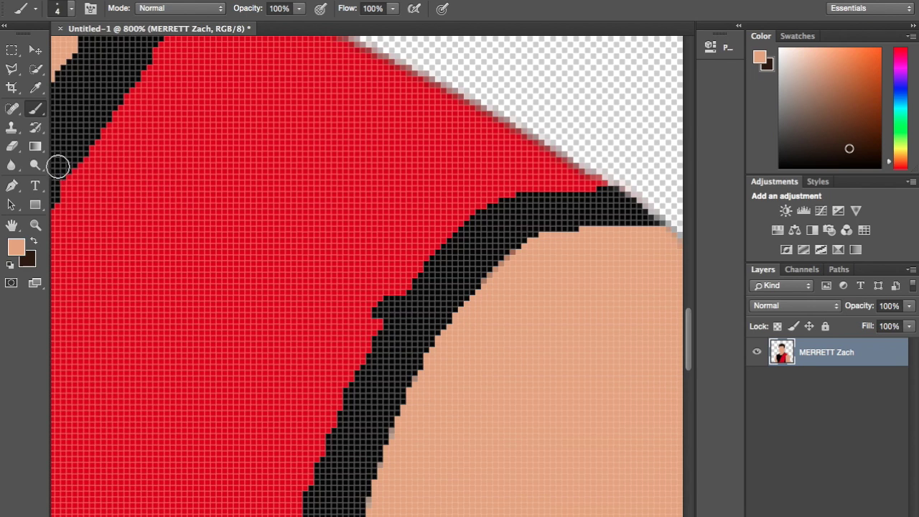
{"action": "left_click", "coordinate": [36, 88]}
{"action": "left_click", "coordinate": [294, 226], "text": "alt"}
{"action": "left_click", "coordinate": [37, 111]}
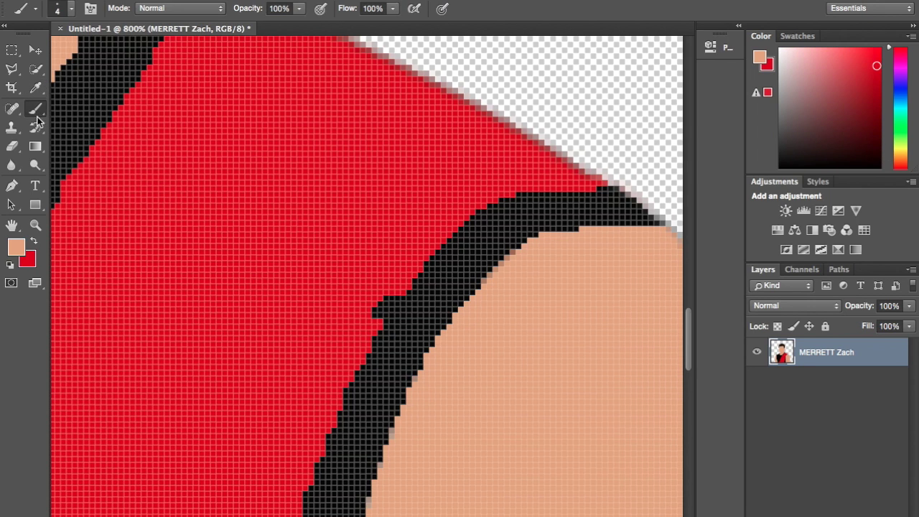
{"action": "left_click", "coordinate": [34, 242]}
{"action": "left_click_drag", "start_coordinate": [379, 316], "coordinate": [369, 301]}
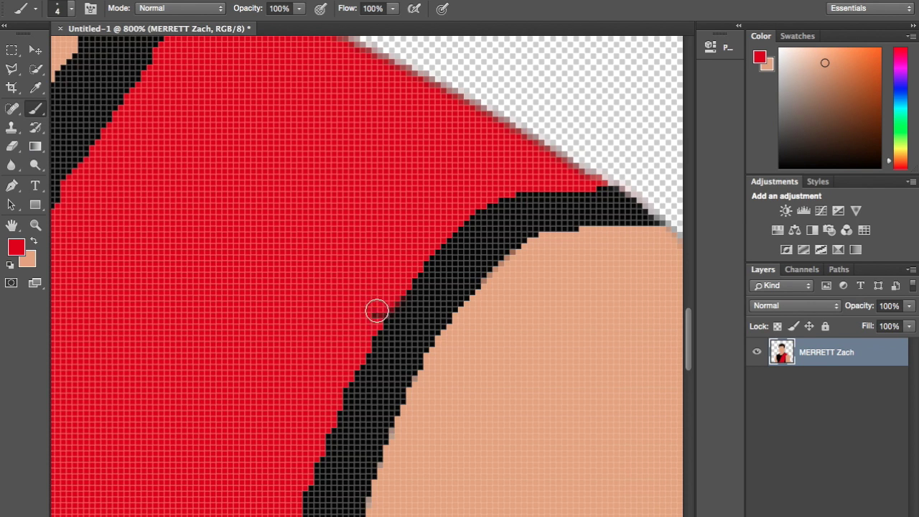
Smooth the edge between the black collar band and the stripe with red, up to the shoulder corner.
{"action": "scroll", "coordinate": [408, 246], "scroll_direction": "up", "scroll_amount": 10}
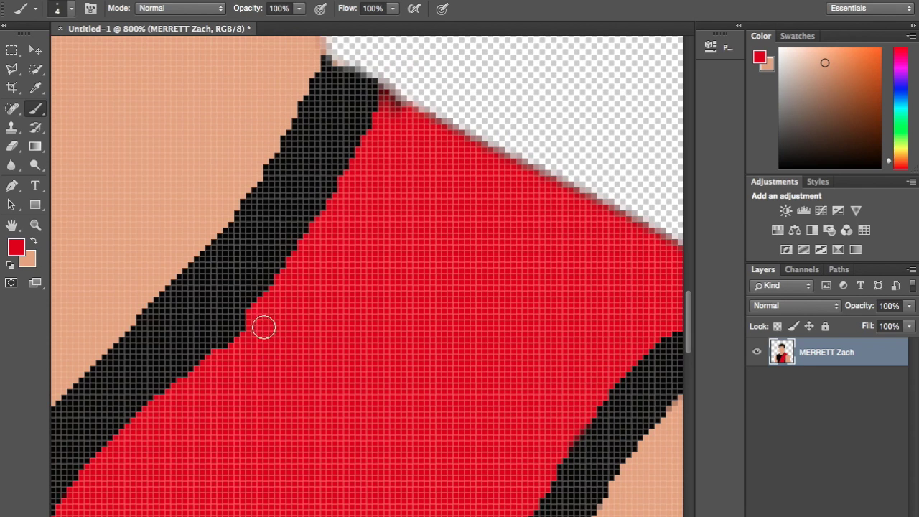
{"action": "left_click_drag", "start_coordinate": [263, 322], "coordinate": [225, 364]}
{"action": "key", "text": "ctrl+z"}
{"action": "left_click_drag", "start_coordinate": [321, 233], "coordinate": [384, 119]}
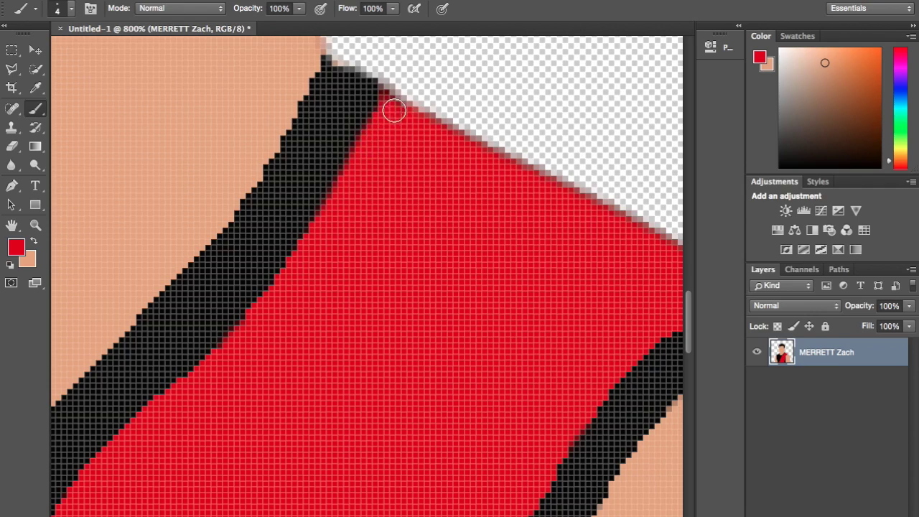
{"action": "scroll", "coordinate": [346, 209], "scroll_direction": "down", "scroll_amount": 3}
{"action": "scroll", "coordinate": [346, 210], "scroll_direction": "down", "scroll_amount": 5}
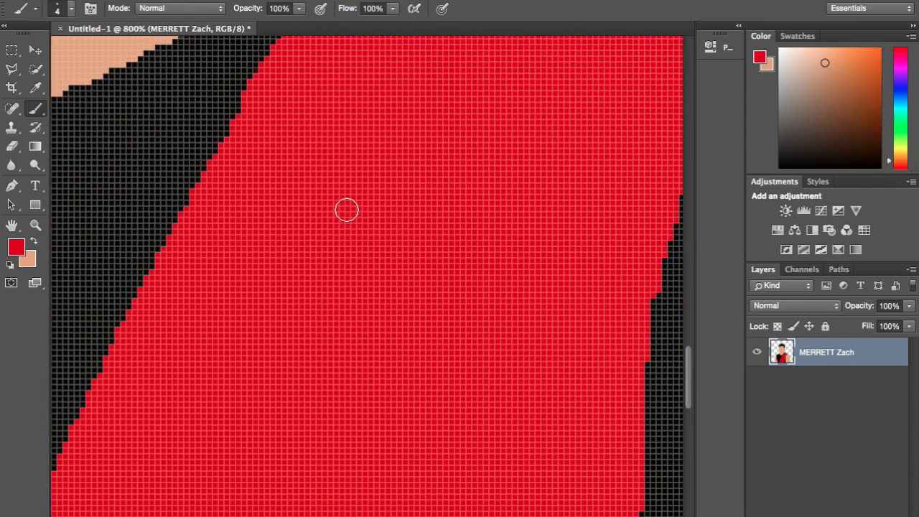
Sample the jersey's black as the foreground colour and paint over the faded strip along the bottom edge of the black panel beside the arm.
{"action": "scroll", "coordinate": [346, 210], "scroll_direction": "down", "scroll_amount": 1}
{"action": "scroll", "coordinate": [346, 210], "scroll_direction": "down", "scroll_amount": 3}
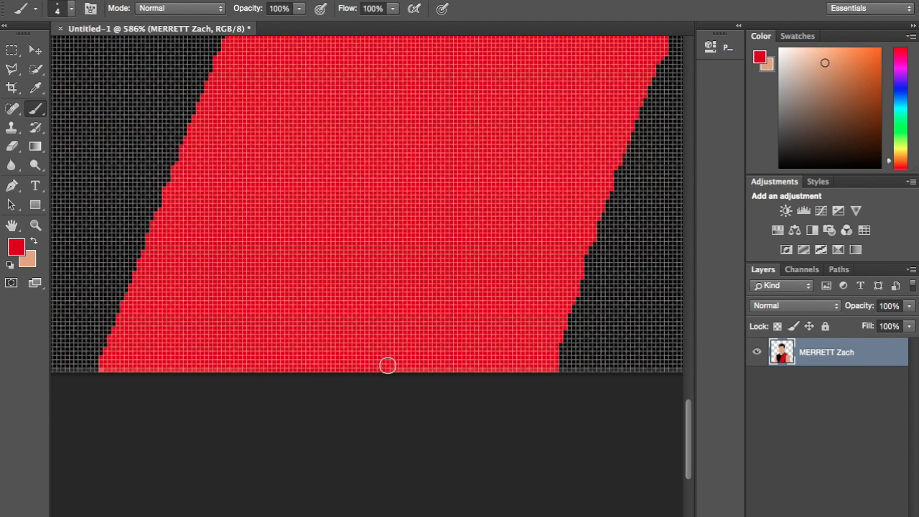
{"action": "scroll", "coordinate": [248, 363], "scroll_direction": "left", "scroll_amount": 5}
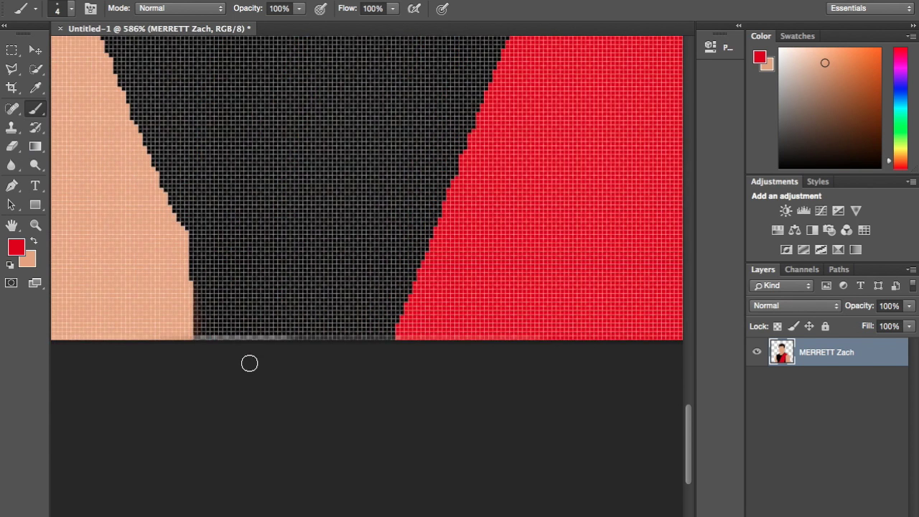
{"action": "left_click", "coordinate": [35, 88]}
{"action": "left_click", "coordinate": [317, 123], "text": "alt"}
{"action": "left_click", "coordinate": [36, 109]}
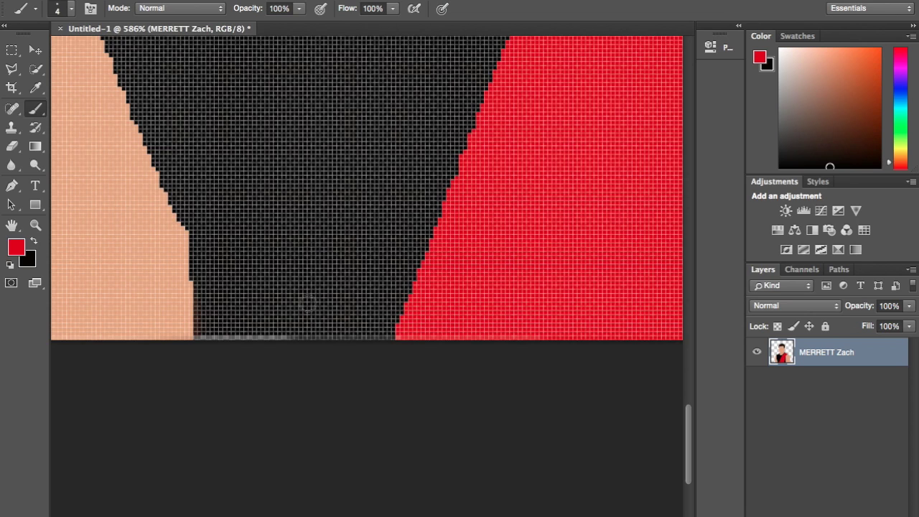
{"action": "left_click_drag", "start_coordinate": [334, 335], "coordinate": [274, 336]}
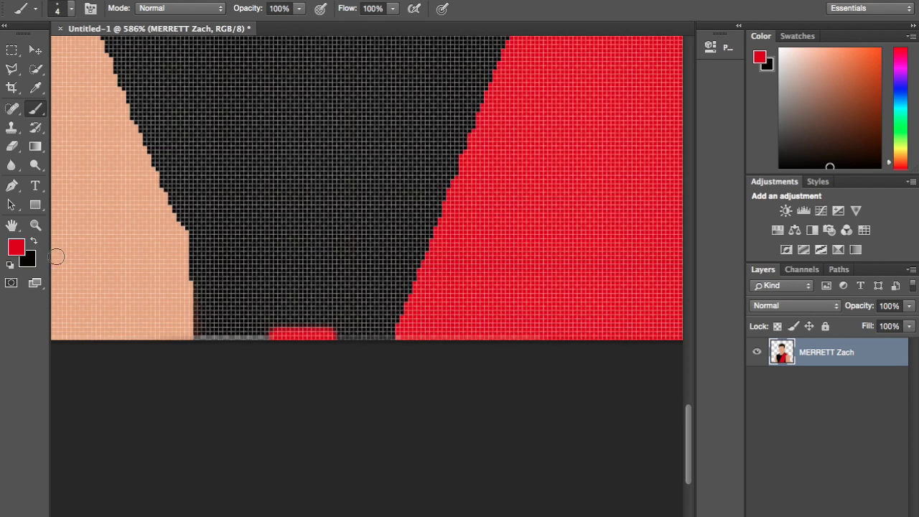
{"action": "left_click", "coordinate": [34, 242]}
{"action": "mouse_move", "coordinate": [332, 320]}
{"action": "left_mouse_down"}
{"action": "mouse_move", "coordinate": [219, 332]}
{"action": "mouse_move", "coordinate": [303, 337]}
{"action": "mouse_move", "coordinate": [232, 337]}
{"action": "left_mouse_up"}
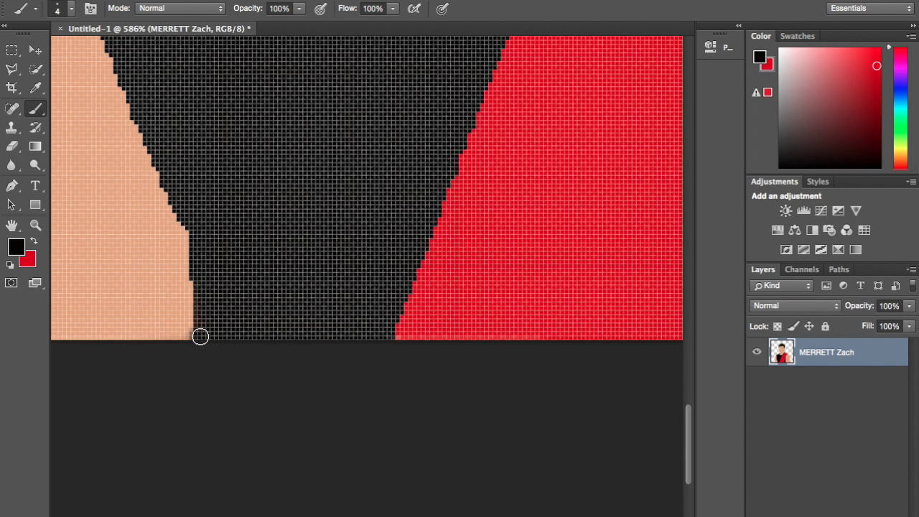
Sample the arm's skin tone as the foreground colour and paint out the smudged bump on the black armhole trim beside the red stripe.
{"action": "scroll", "coordinate": [206, 336], "scroll_direction": "left", "scroll_amount": 5}
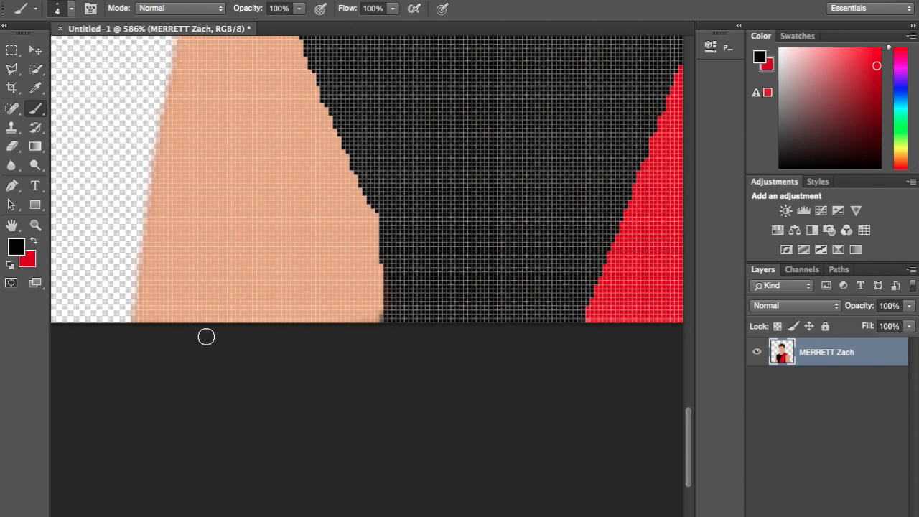
{"action": "scroll", "coordinate": [194, 341], "scroll_direction": "up", "scroll_amount": 10}
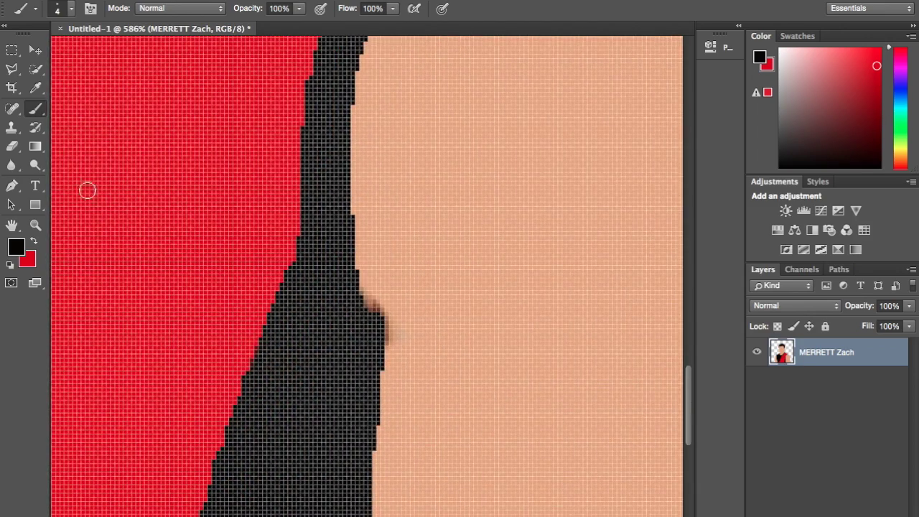
{"action": "left_click", "coordinate": [36, 87]}
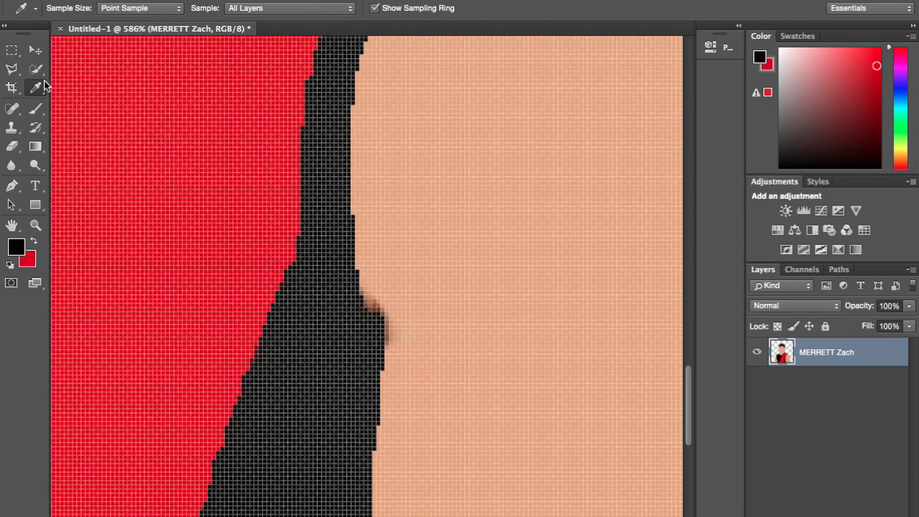
{"action": "left_click", "coordinate": [423, 160], "text": "alt"}
{"action": "left_click", "coordinate": [35, 108]}
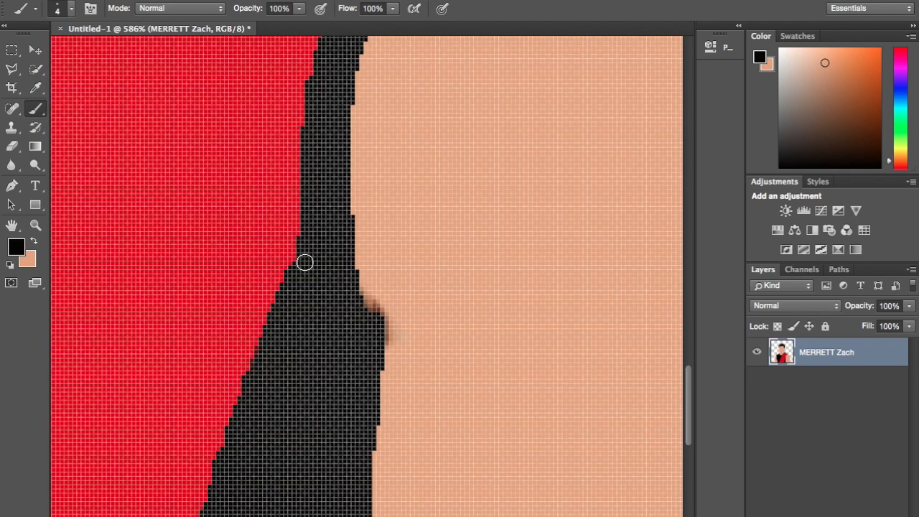
{"action": "scroll", "coordinate": [403, 285], "scroll_direction": "up", "scroll_amount": 3}
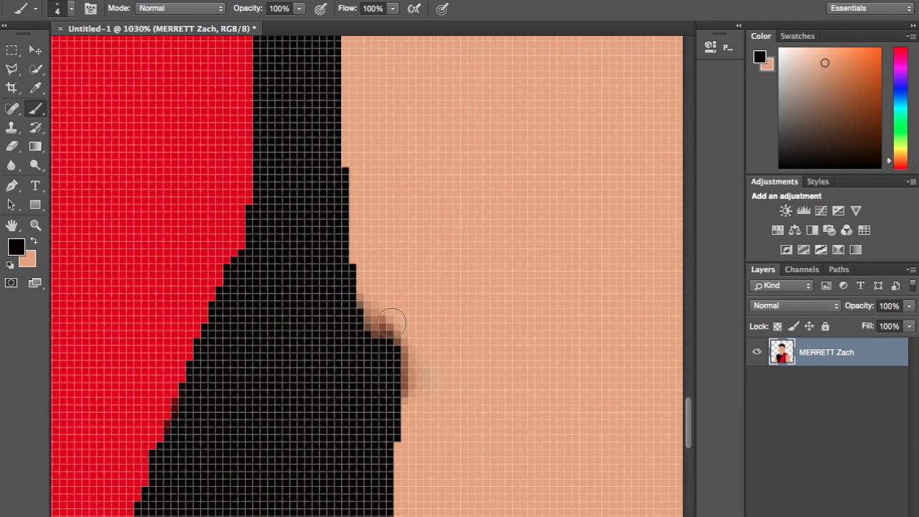
{"action": "left_click", "coordinate": [385, 316]}
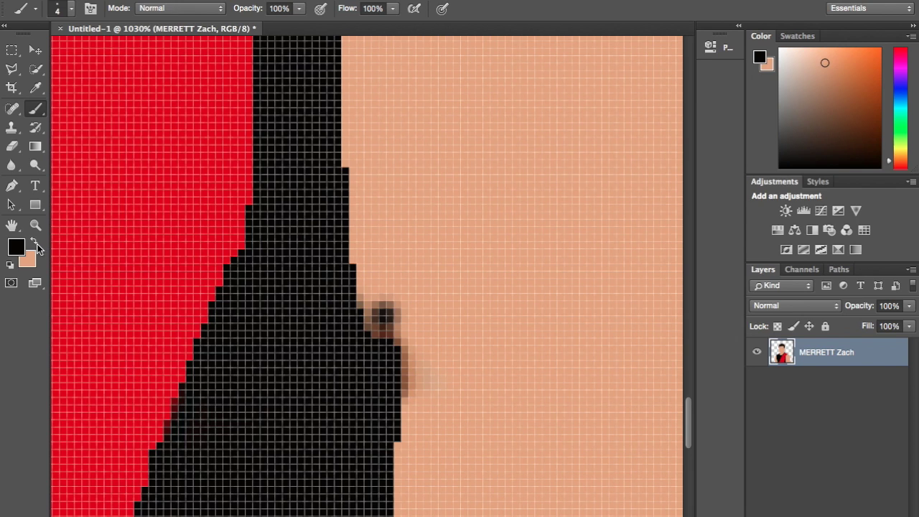
{"action": "left_click", "coordinate": [34, 242]}
{"action": "mouse_move", "coordinate": [387, 292]}
{"action": "left_mouse_down"}
{"action": "mouse_move", "coordinate": [390, 327]}
{"action": "mouse_move", "coordinate": [377, 314]}
{"action": "mouse_move", "coordinate": [405, 331]}
{"action": "mouse_move", "coordinate": [416, 375]}
{"action": "mouse_move", "coordinate": [411, 447]}
{"action": "mouse_move", "coordinate": [426, 369]}
{"action": "mouse_move", "coordinate": [374, 298]}
{"action": "left_mouse_up"}
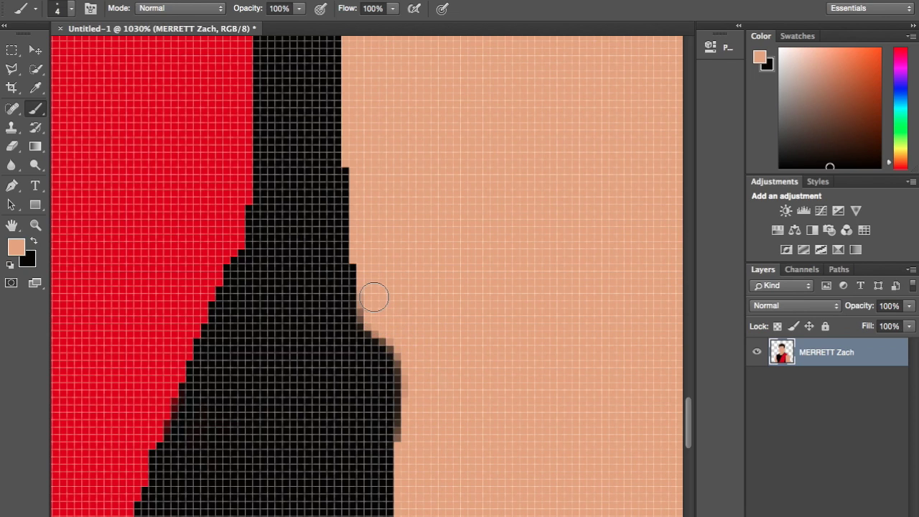
Sample the stripe's red as the foreground colour and smooth the jagged edge between the large black panel and the lower part of the stripe.
{"action": "scroll", "coordinate": [373, 297], "scroll_direction": "down", "scroll_amount": 10}
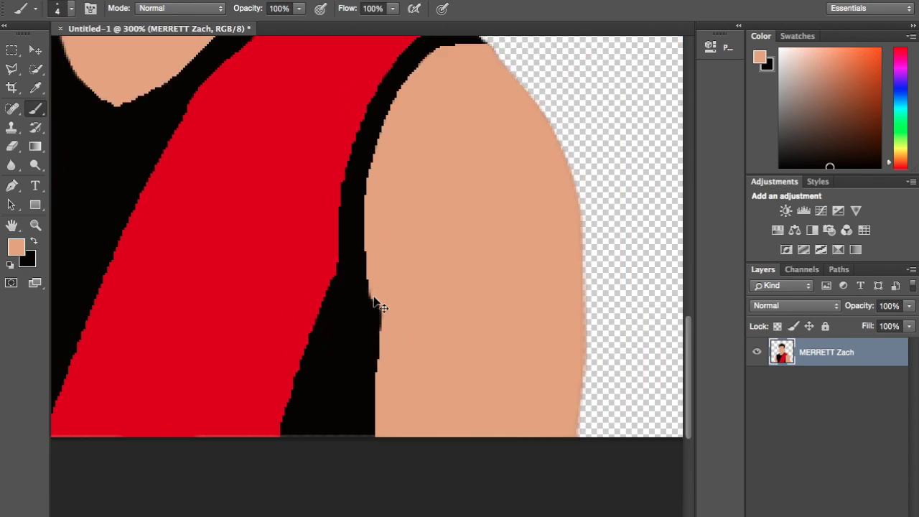
{"action": "scroll", "coordinate": [373, 297], "scroll_direction": "down", "scroll_amount": 2}
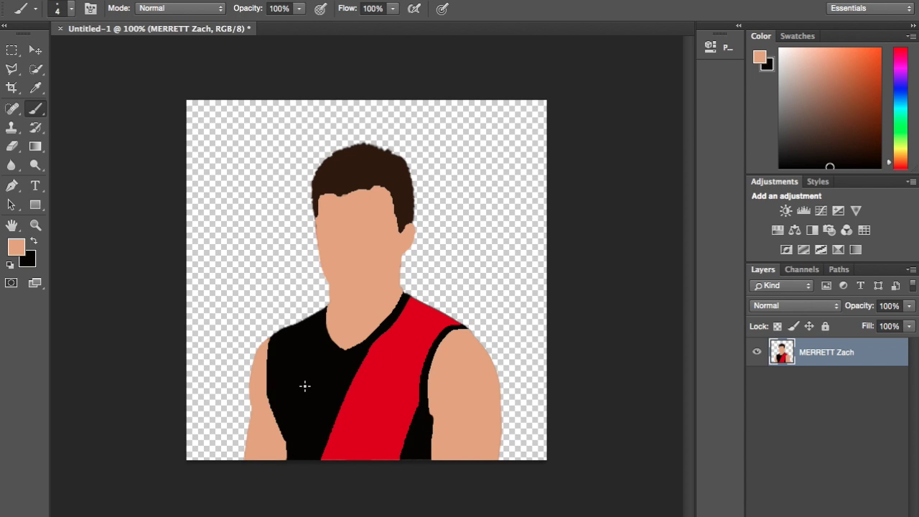
{"action": "scroll", "coordinate": [304, 385], "scroll_direction": "up", "scroll_amount": 2}
{"action": "scroll", "coordinate": [156, 211], "scroll_direction": "up", "scroll_amount": 4}
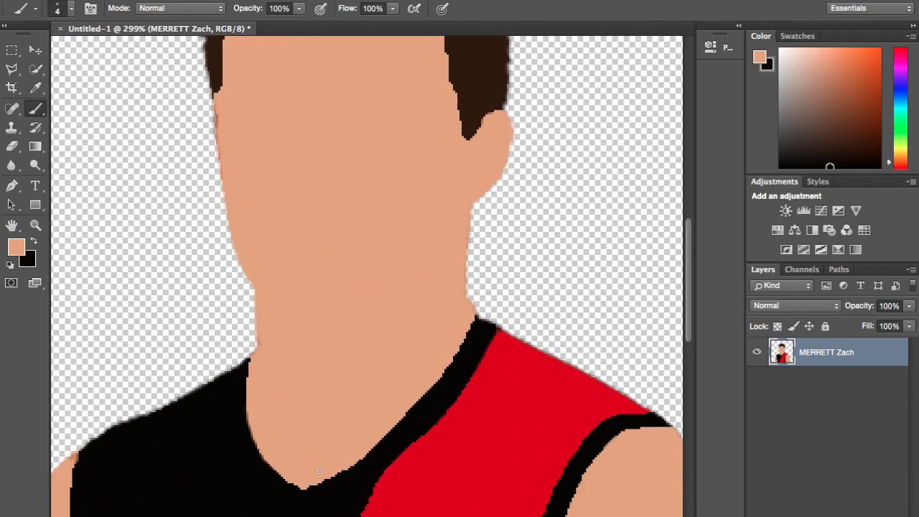
{"action": "scroll", "coordinate": [333, 445], "scroll_direction": "down", "scroll_amount": 5}
{"action": "scroll", "coordinate": [333, 444], "scroll_direction": "up", "scroll_amount": 3}
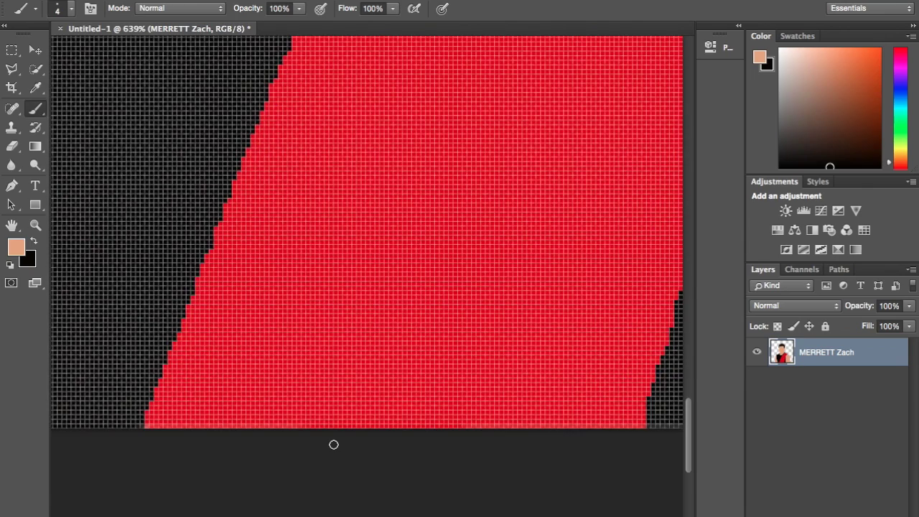
{"action": "scroll", "coordinate": [282, 361], "scroll_direction": "up", "scroll_amount": 1}
{"action": "scroll", "coordinate": [202, 326], "scroll_direction": "up", "scroll_amount": 1}
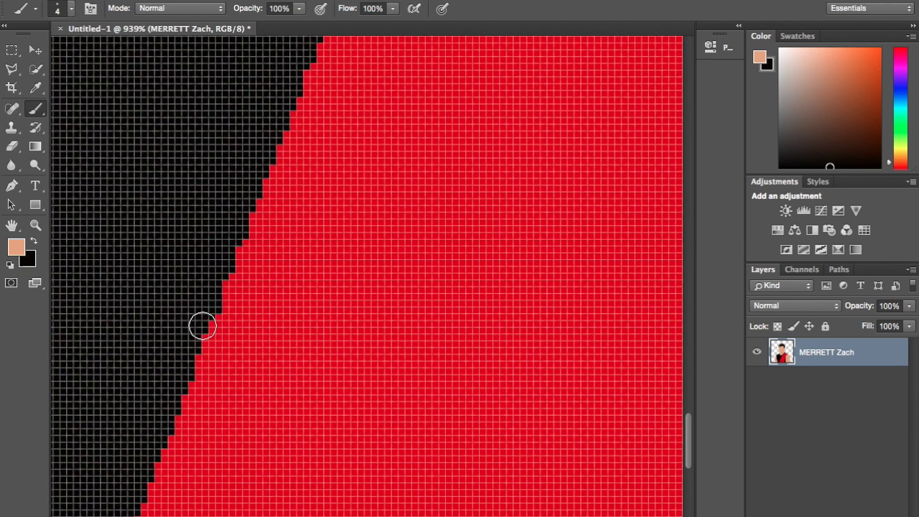
{"action": "left_click", "coordinate": [35, 87]}
{"action": "left_click", "coordinate": [554, 277], "text": "alt"}
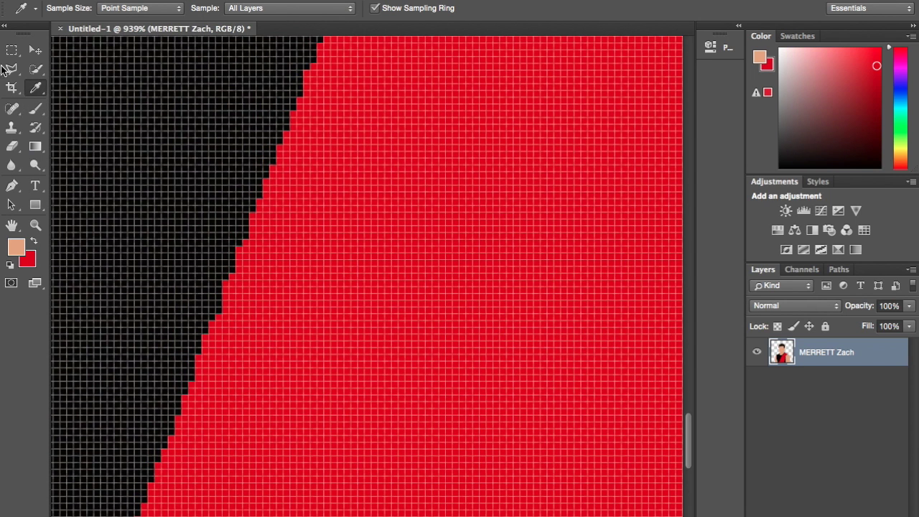
{"action": "left_click", "coordinate": [40, 109]}
{"action": "left_click_drag", "start_coordinate": [318, 98], "coordinate": [315, 106]}
{"action": "left_click", "coordinate": [34, 242]}
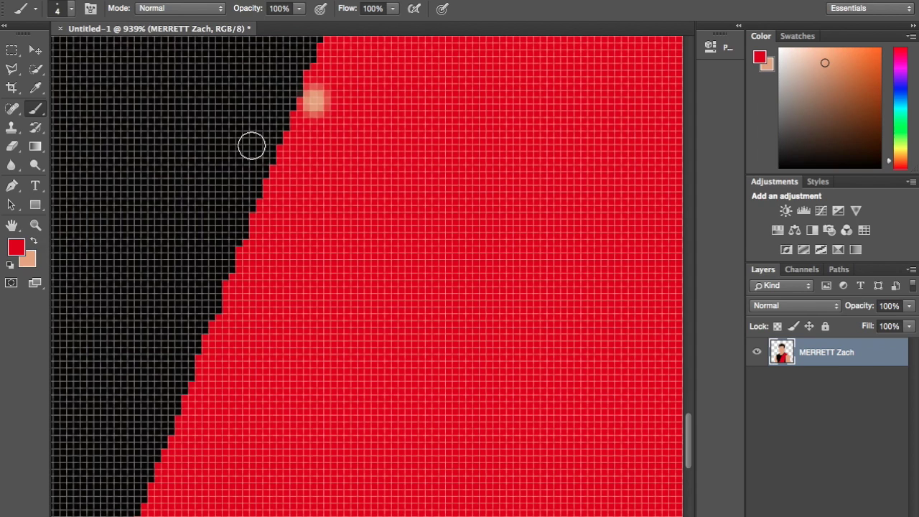
{"action": "left_click_drag", "start_coordinate": [322, 97], "coordinate": [328, 82]}
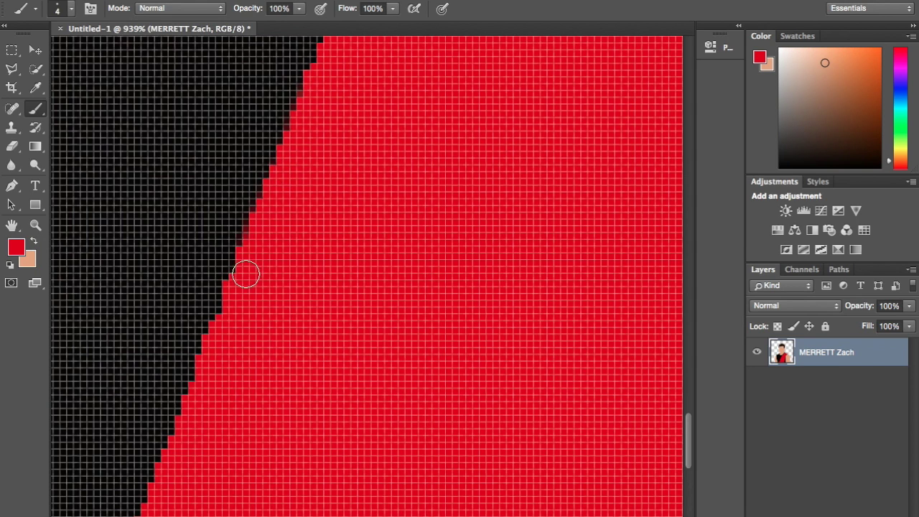
{"action": "mouse_move", "coordinate": [272, 207]}
{"action": "left_mouse_down"}
{"action": "mouse_move", "coordinate": [291, 129]}
{"action": "mouse_move", "coordinate": [314, 81]}
{"action": "left_mouse_up"}
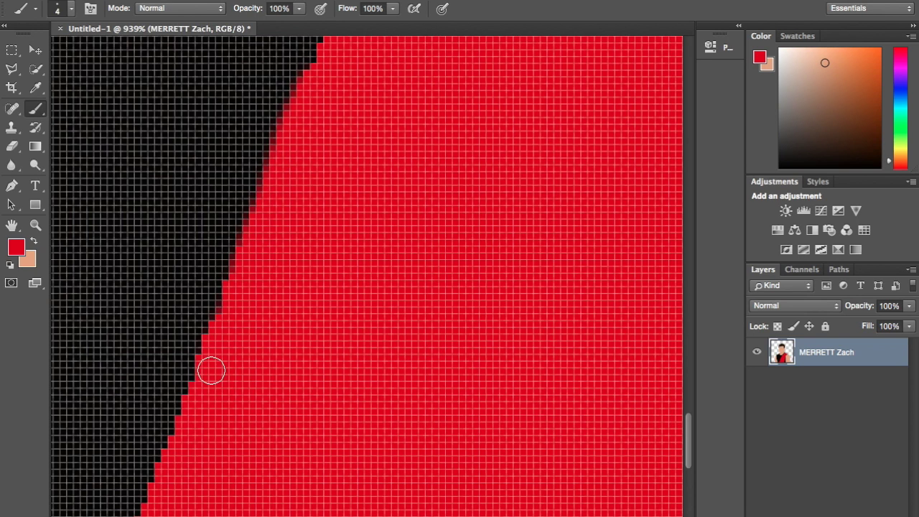
{"action": "mouse_move", "coordinate": [205, 372]}
{"action": "left_mouse_down"}
{"action": "mouse_move", "coordinate": [182, 427]}
{"action": "mouse_move", "coordinate": [200, 363]}
{"action": "mouse_move", "coordinate": [248, 285]}
{"action": "left_mouse_up"}
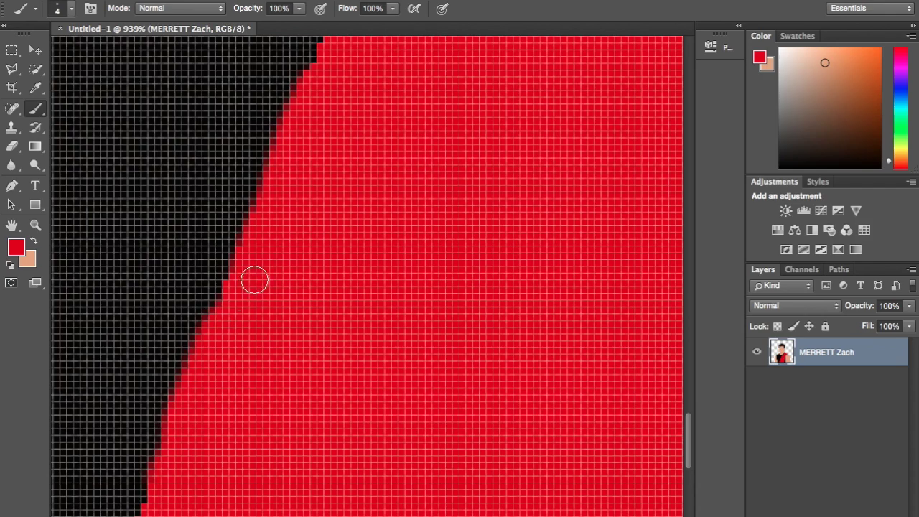
Examine the jersey's stripe and armhole edges up close and in the whole figure for remaining jagged spots.
{"action": "scroll", "coordinate": [290, 219], "scroll_direction": "down", "scroll_amount": 8}
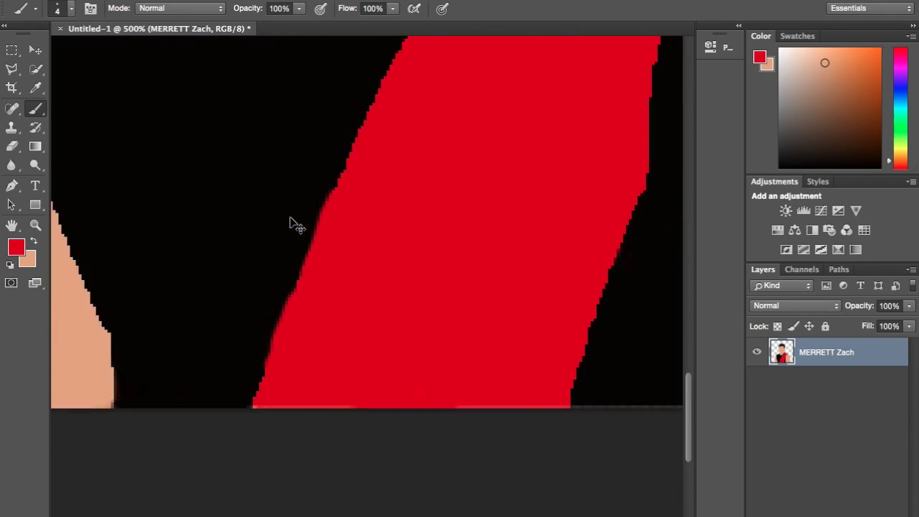
{"action": "scroll", "coordinate": [290, 217], "scroll_direction": "down", "scroll_amount": 1}
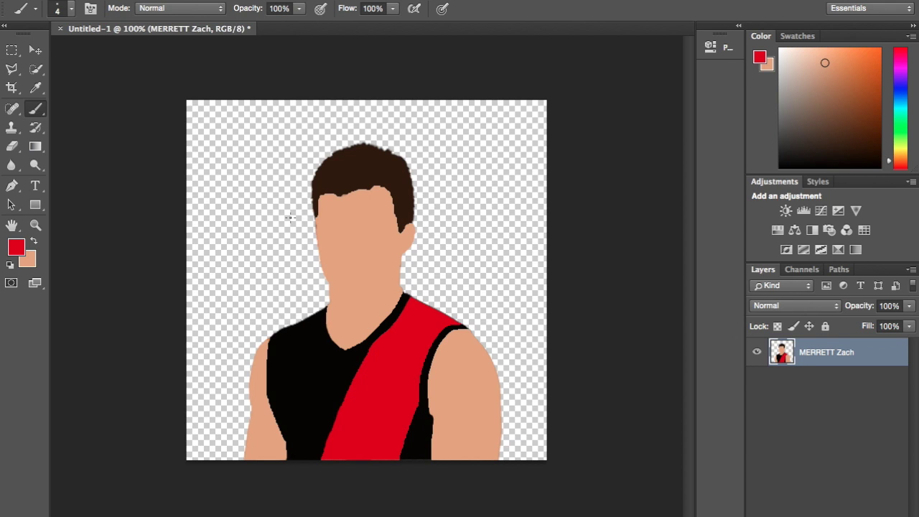
{"action": "scroll", "coordinate": [290, 217], "scroll_direction": "up", "scroll_amount": 2}
{"action": "scroll", "coordinate": [292, 217], "scroll_direction": "down", "scroll_amount": 6}
{"action": "scroll", "coordinate": [307, 114], "scroll_direction": "up", "scroll_amount": 3}
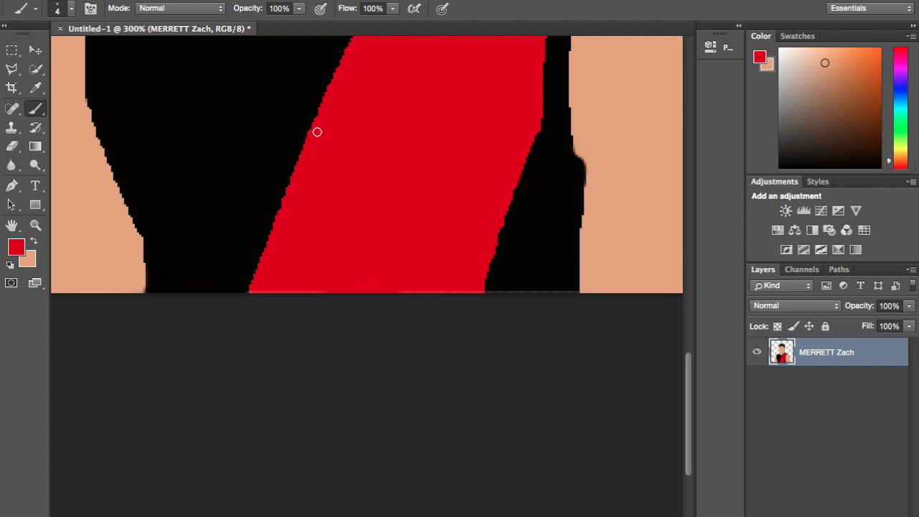
{"action": "scroll", "coordinate": [374, 171], "scroll_direction": "up", "scroll_amount": 10}
{"action": "scroll", "coordinate": [375, 171], "scroll_direction": "down", "scroll_amount": 3}
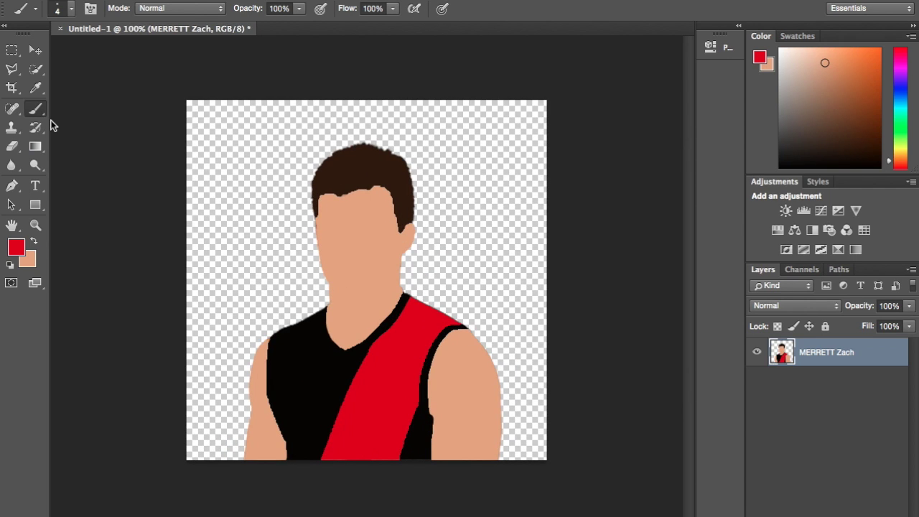
Add a red horizontal text line reading "Clean up the edjes" above the figure's head.
{"action": "left_click", "coordinate": [40, 190]}
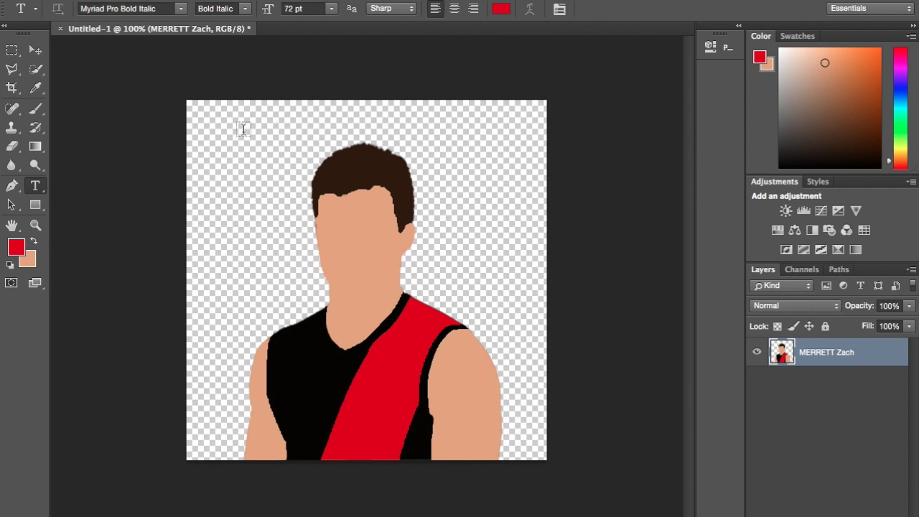
{"action": "left_click", "coordinate": [216, 124]}
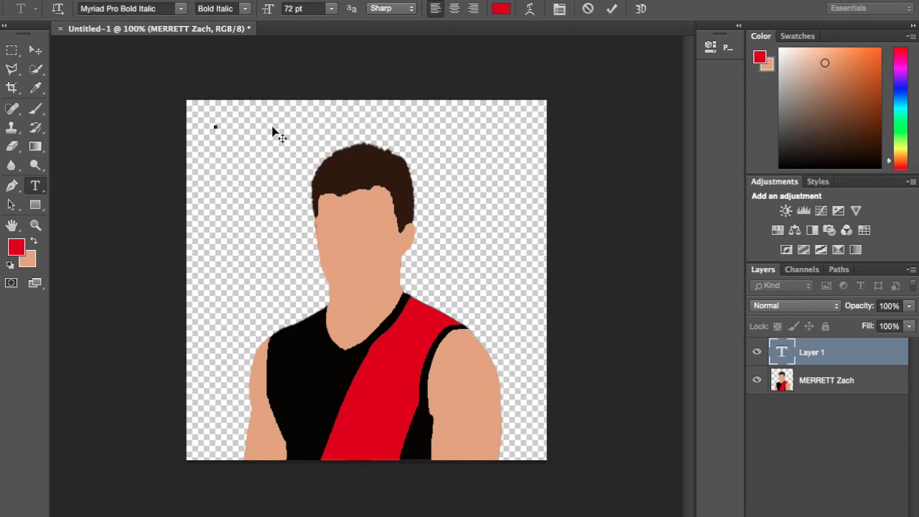
{"action": "type", "text": "Cl"}
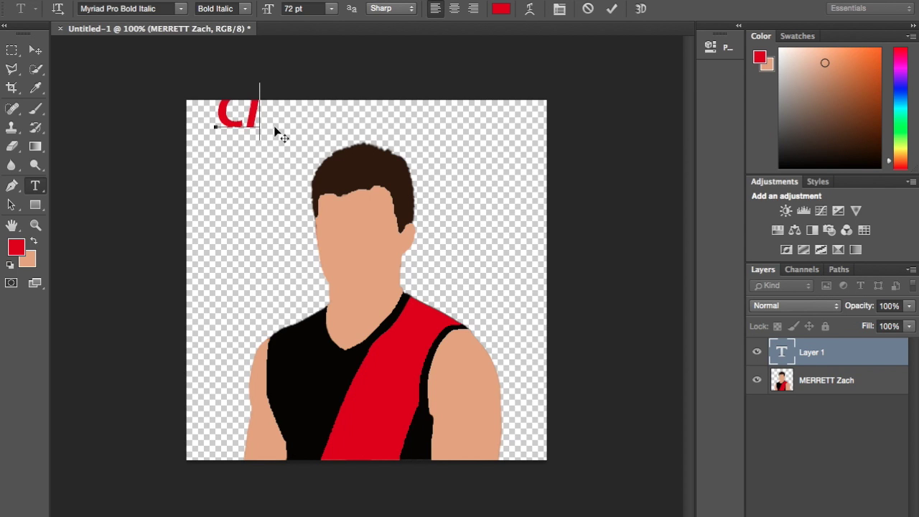
{"action": "type", "text": "ean up"}
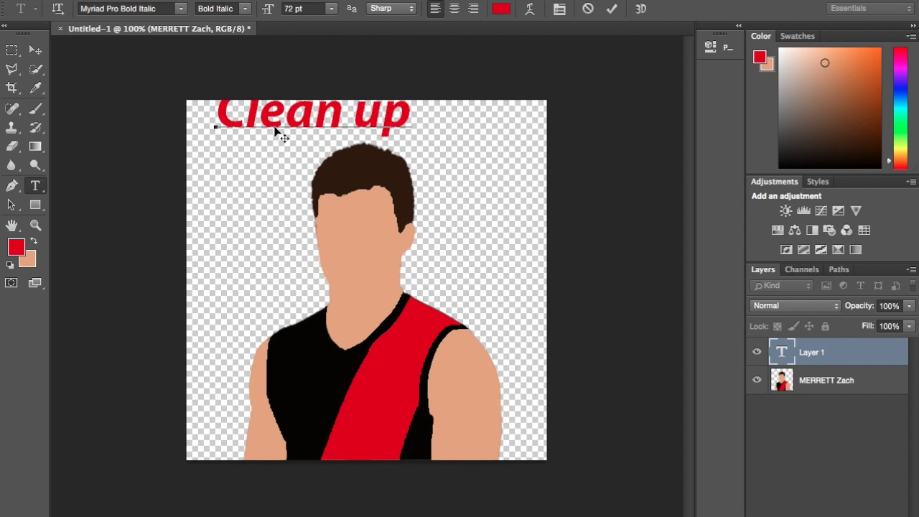
{"action": "type", "text": " the ed"}
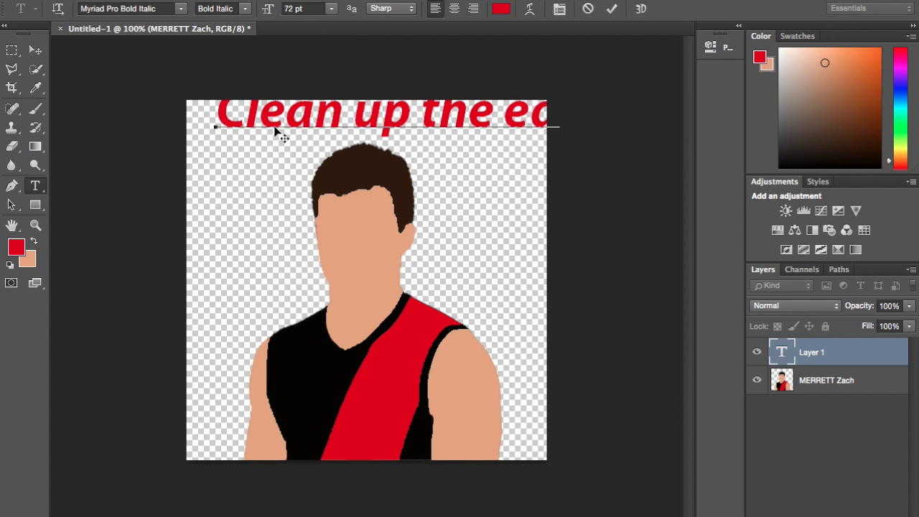
{"action": "type", "text": "ge"}
Set the size of the whole text line to 18 pt.
{"action": "key", "text": "ctrl+a"}
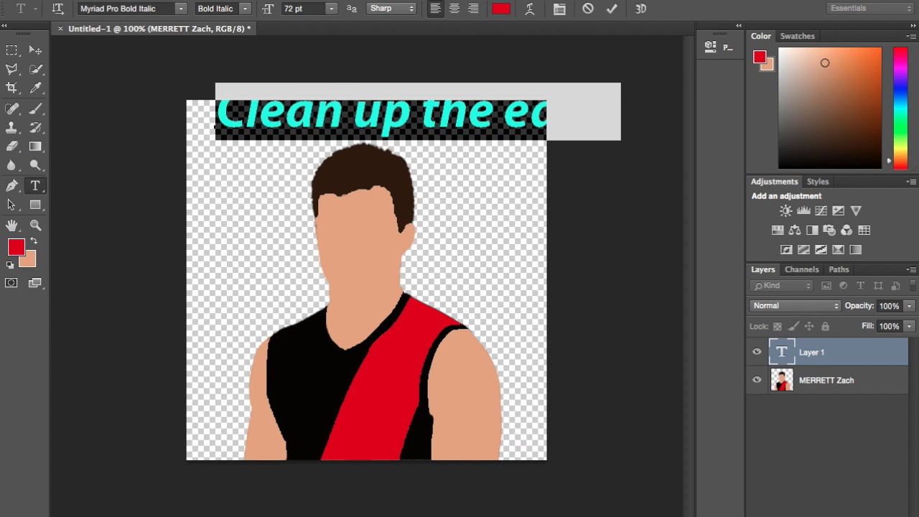
{"action": "left_click", "coordinate": [332, 9]}
{"action": "left_click", "coordinate": [318, 111]}
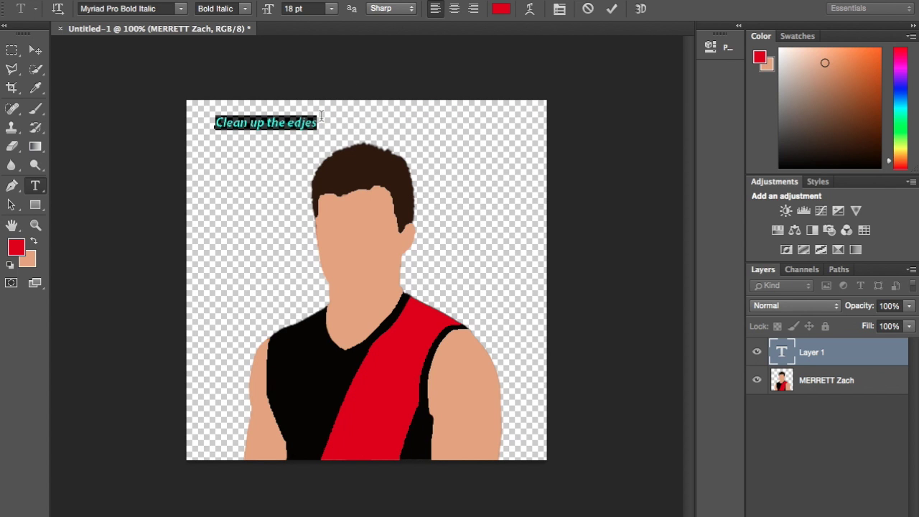
{"action": "left_click", "coordinate": [322, 115]}
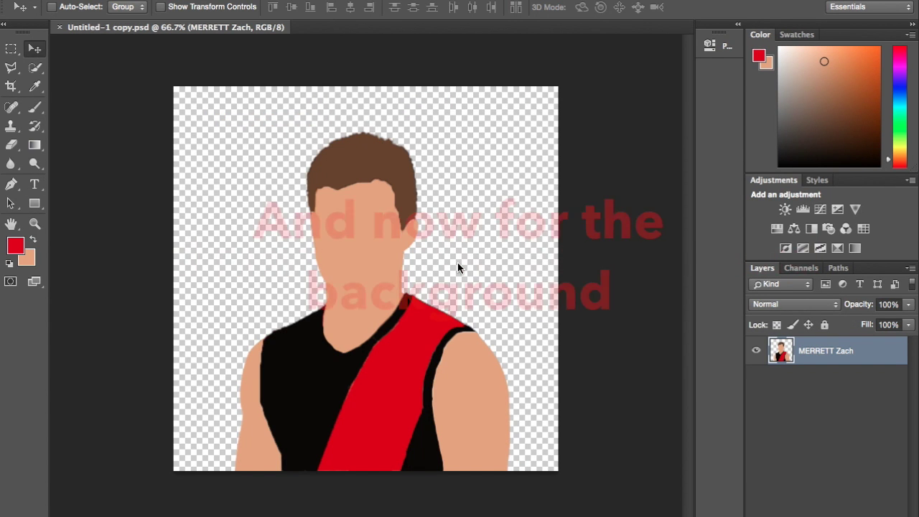
In the Chrome browser, search Google for "afl background" and show the image results.
{"action": "type", "text": "a"}
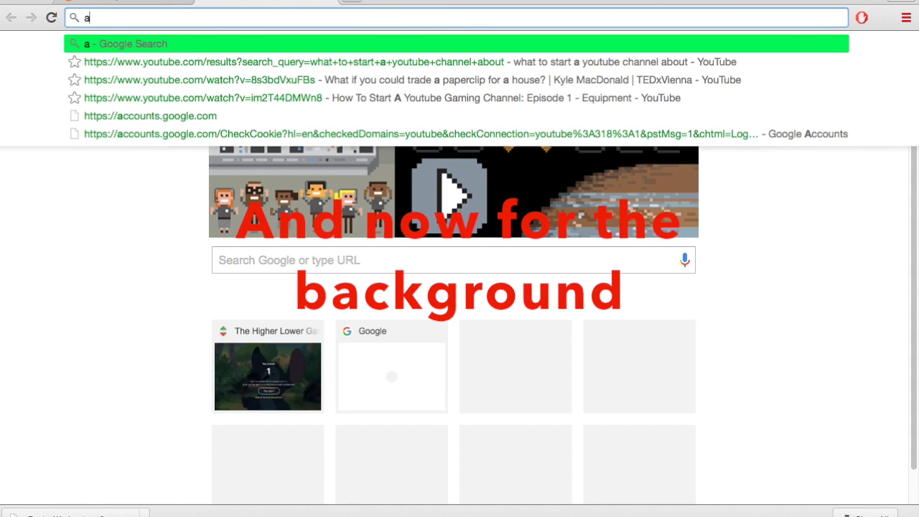
{"action": "type", "text": "fl backgoru"}
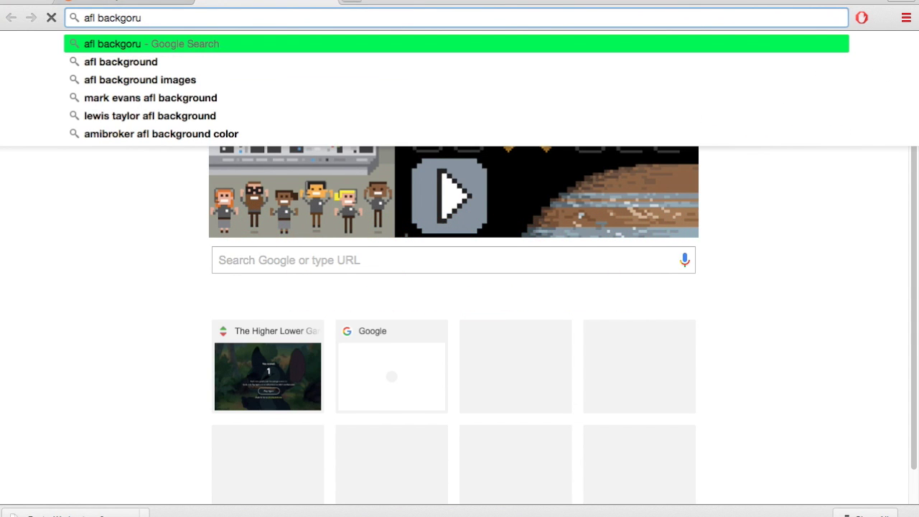
{"action": "key", "text": "Down"}
{"action": "key", "text": "Return"}
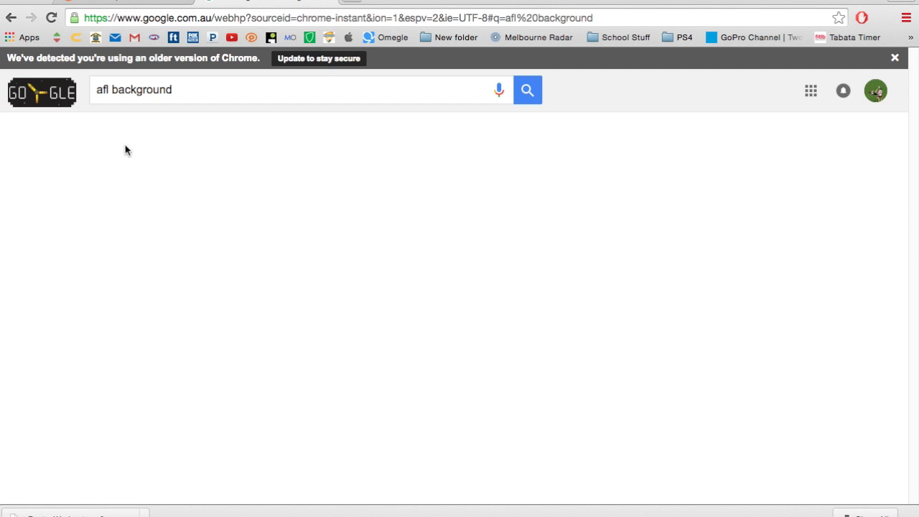
{"action": "left_click", "coordinate": [138, 146]}
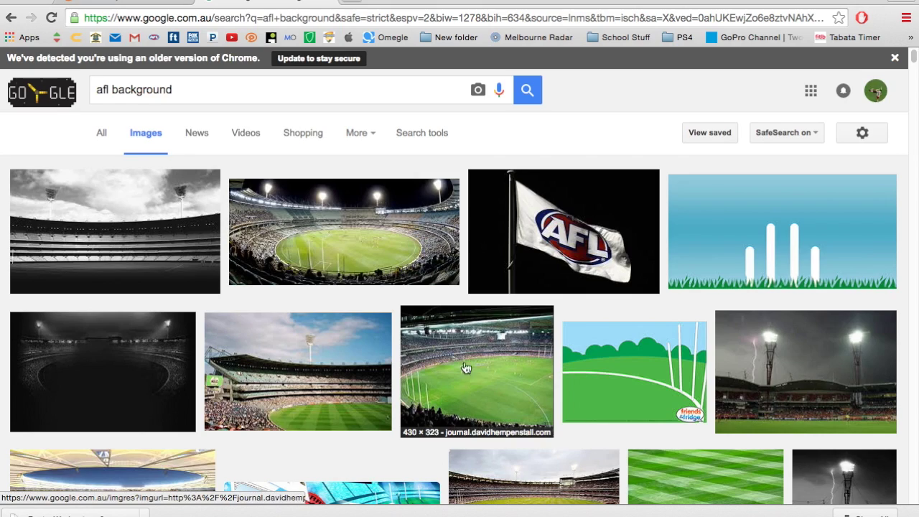
Browse the image results and open the preview of the 430 × 323 green stadium photo from journal.davidhempenstall.com.
{"action": "scroll", "coordinate": [507, 370], "scroll_direction": "down", "scroll_amount": 5}
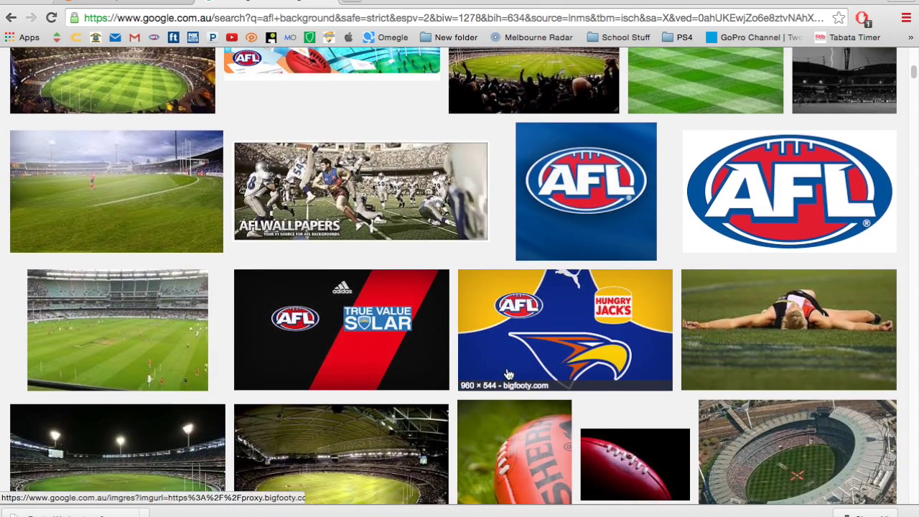
{"action": "scroll", "coordinate": [507, 374], "scroll_direction": "up", "scroll_amount": 3}
{"action": "scroll", "coordinate": [506, 372], "scroll_direction": "up", "scroll_amount": 3}
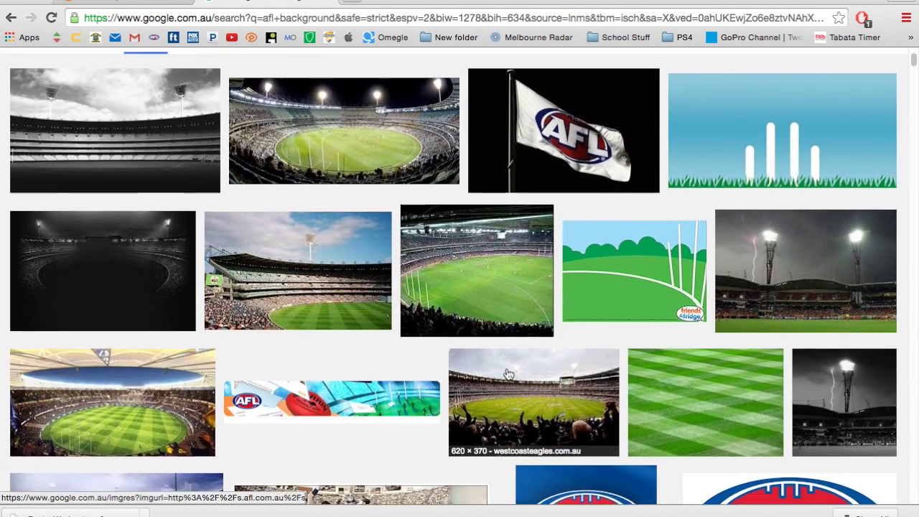
{"action": "left_click", "coordinate": [505, 369]}
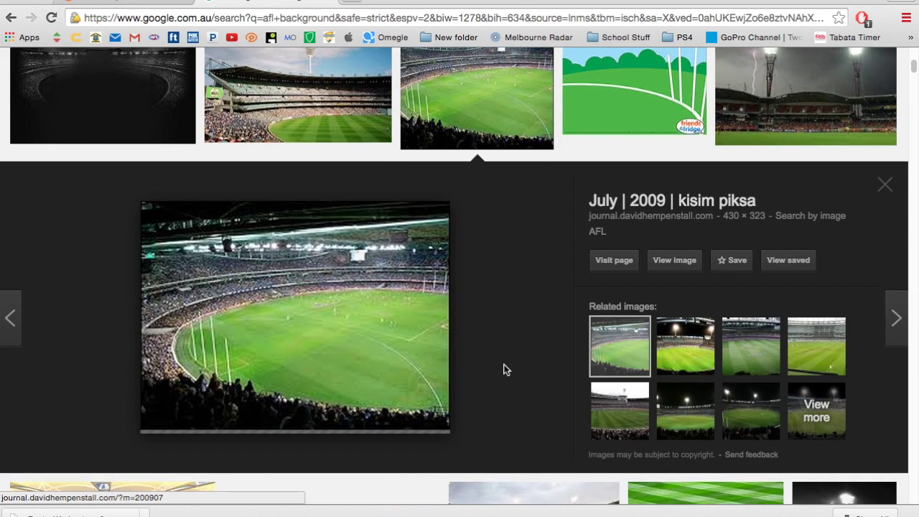
Narrow the browser window to expose the desktop, compare a related stadium image, and save the 430 × 323 stadium photo to the desktop.
{"action": "left_click_drag", "start_coordinate": [2, 235], "coordinate": [49, 235]}
{"action": "left_click", "coordinate": [690, 391]}
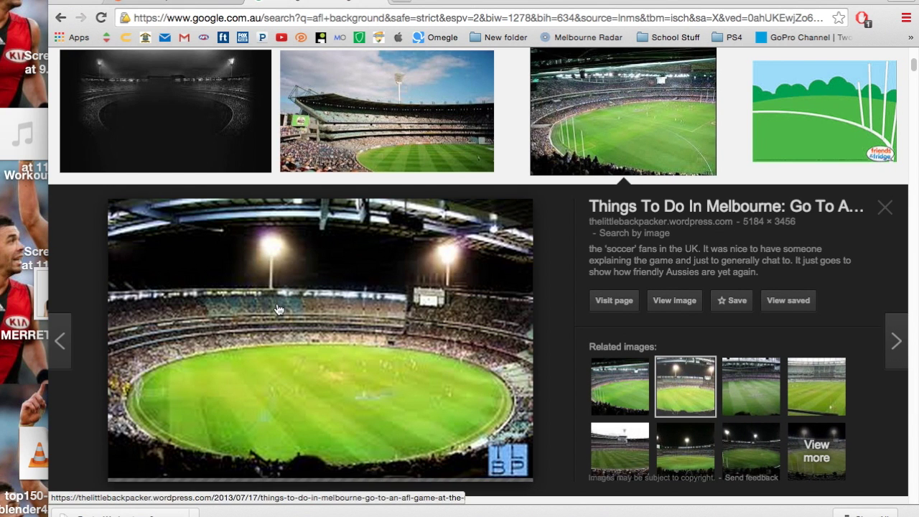
{"action": "scroll", "coordinate": [279, 309], "scroll_direction": "up", "scroll_amount": 3}
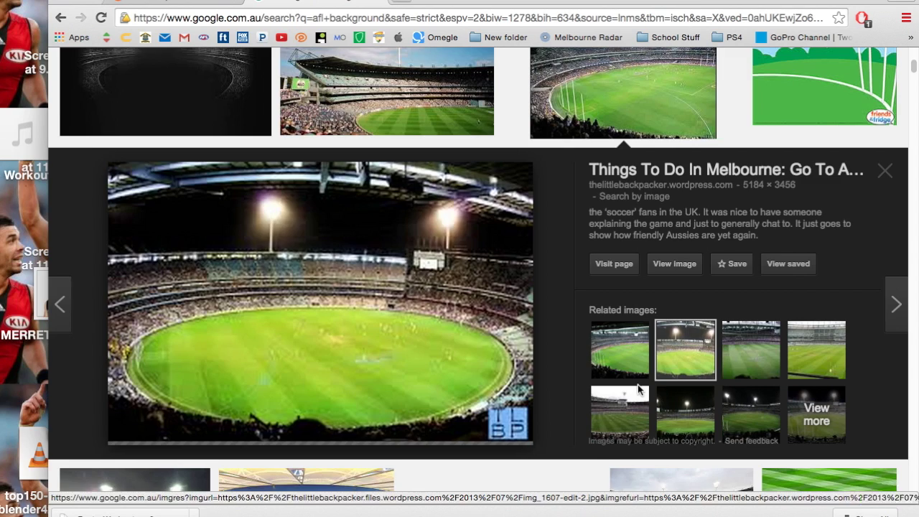
{"action": "left_click", "coordinate": [610, 350]}
{"action": "left_click_drag", "start_coordinate": [275, 275], "coordinate": [44, 194]}
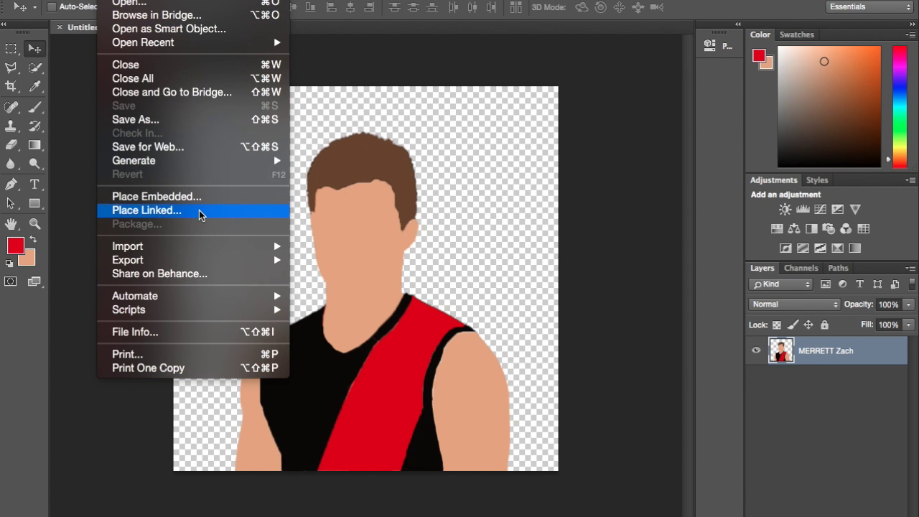
In Photoshop, place journal-20090706-camp-slayer-opening-afl.jpg from the desktop into the cartoon document as a linked image.
{"action": "left_click", "coordinate": [199, 210]}
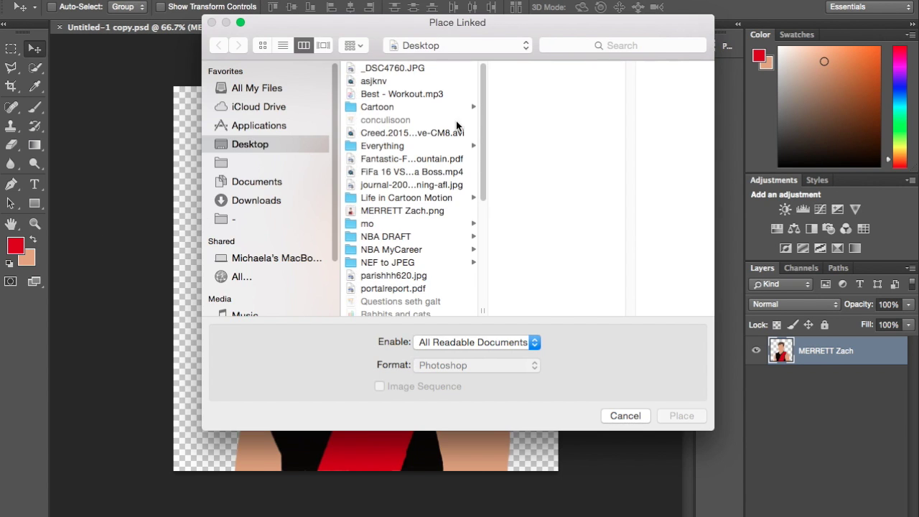
{"action": "left_click", "coordinate": [387, 71]}
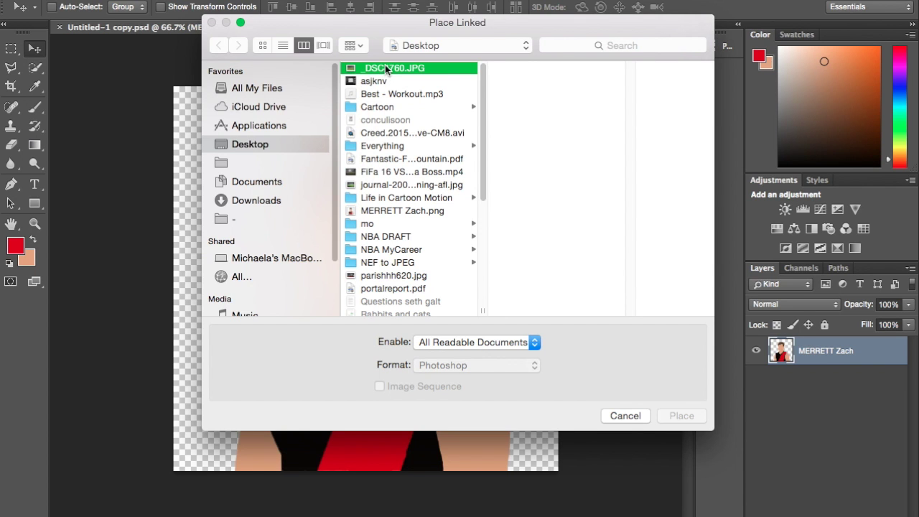
{"action": "key", "text": "j"}
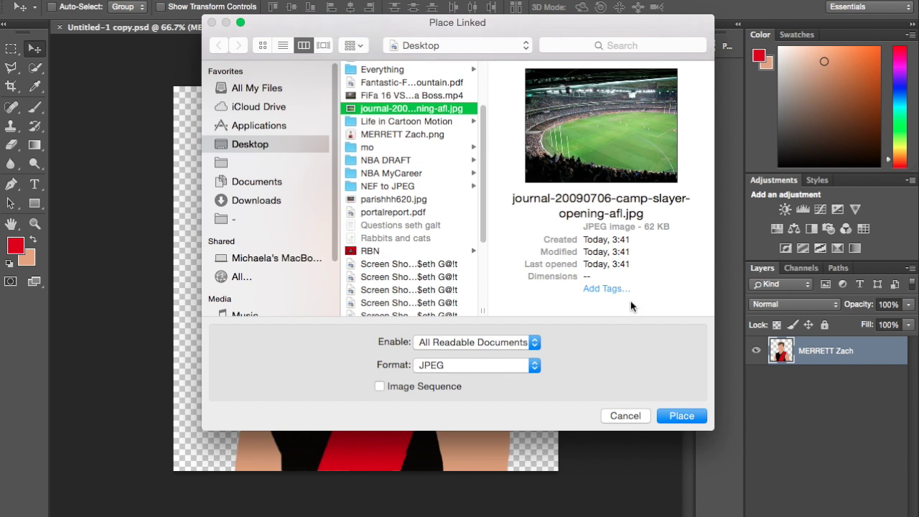
{"action": "left_click", "coordinate": [682, 415]}
Stretch the placed stadium photo to 186.02% width and 247.65% height to fill the canvas, and move its layer beneath the figure.
{"action": "left_click_drag", "start_coordinate": [415, 265], "coordinate": [338, 166]}
{"action": "left_click_drag", "start_coordinate": [388, 248], "coordinate": [559, 470]}
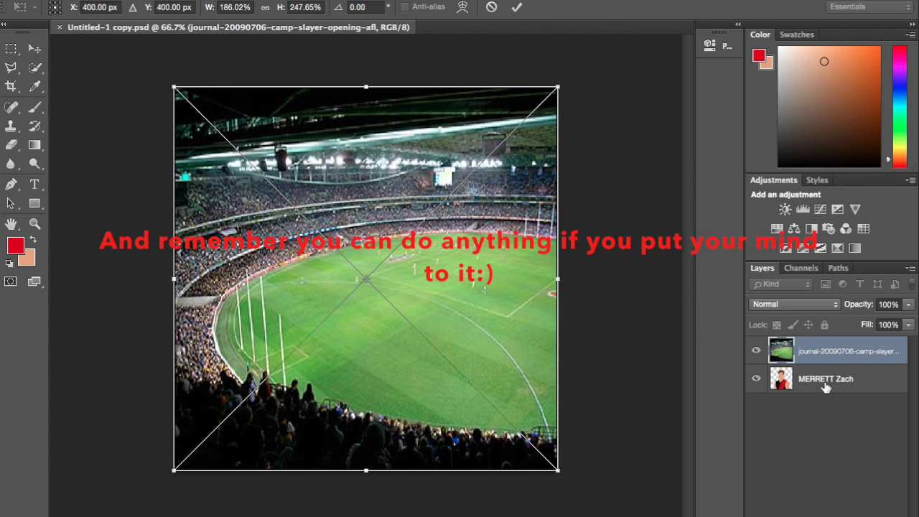
{"action": "key", "text": "Return"}
{"action": "left_click_drag", "start_coordinate": [832, 361], "coordinate": [831, 386]}
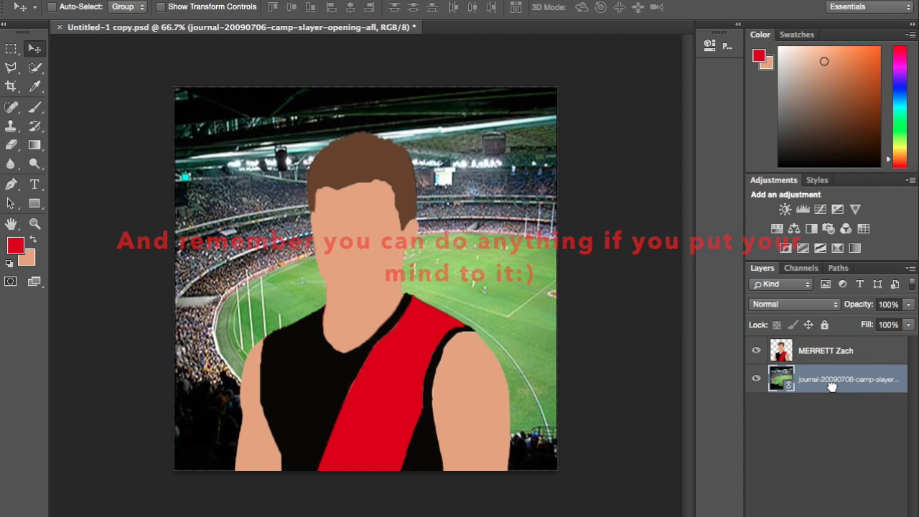